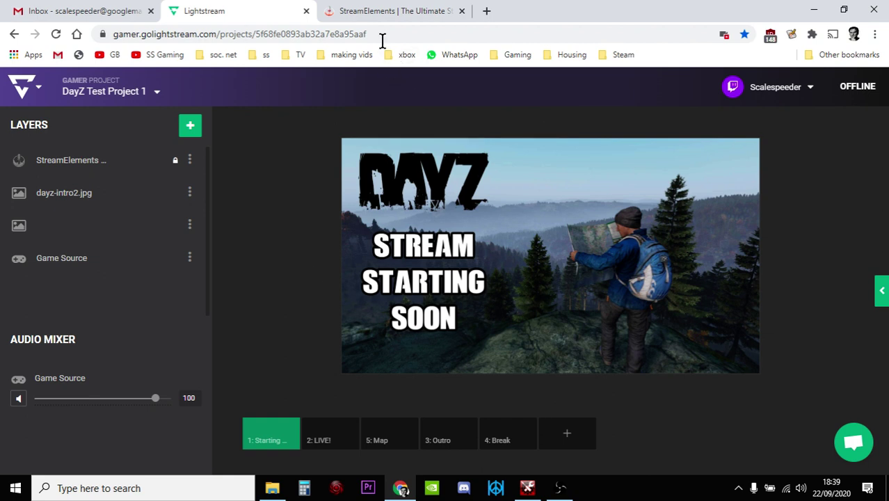
# Switch to StreamElements and go to the channel dashboard's welcome checklist page
pyautogui.click(376, 14)
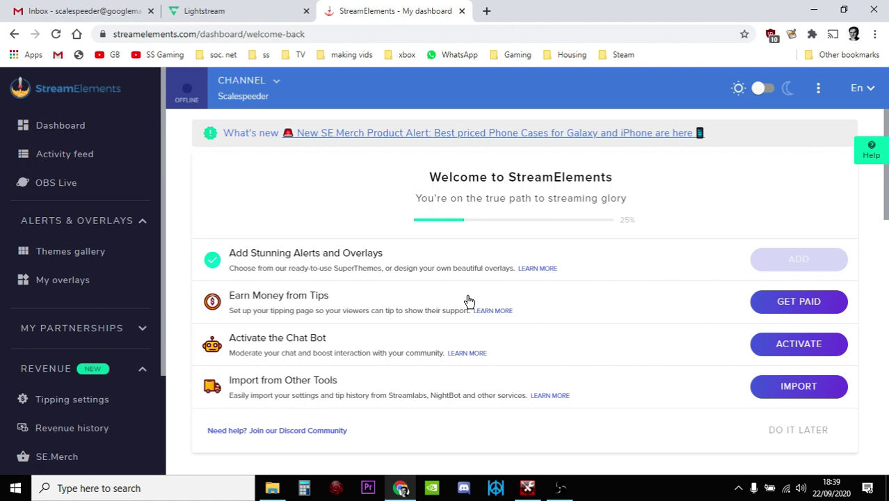
# Open the Themes gallery and scroll down the Super Themes to the Green Goblin cards
pyautogui.click(64, 254)
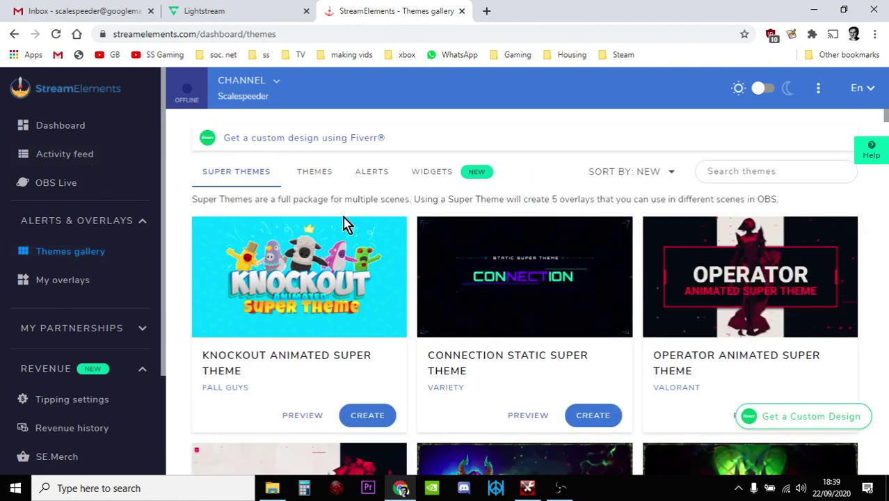
pyautogui.scroll(-1, 359, 228)
pyautogui.scroll(-4, 358, 228)
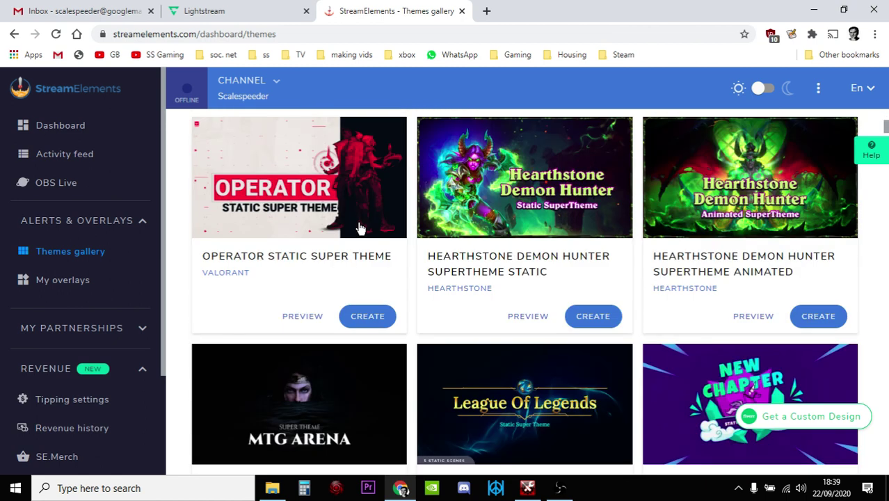
pyautogui.scroll(-2, 361, 234)
pyautogui.scroll(-10, 361, 234)
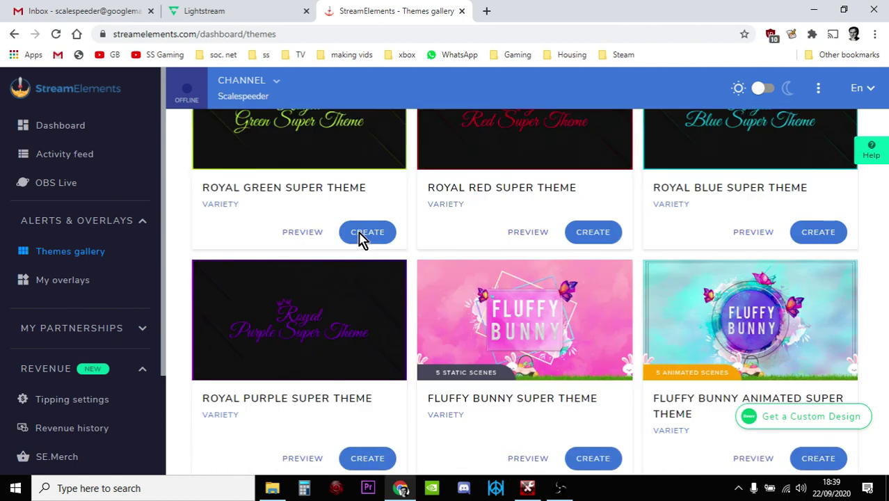
pyautogui.scroll(-10, 360, 238)
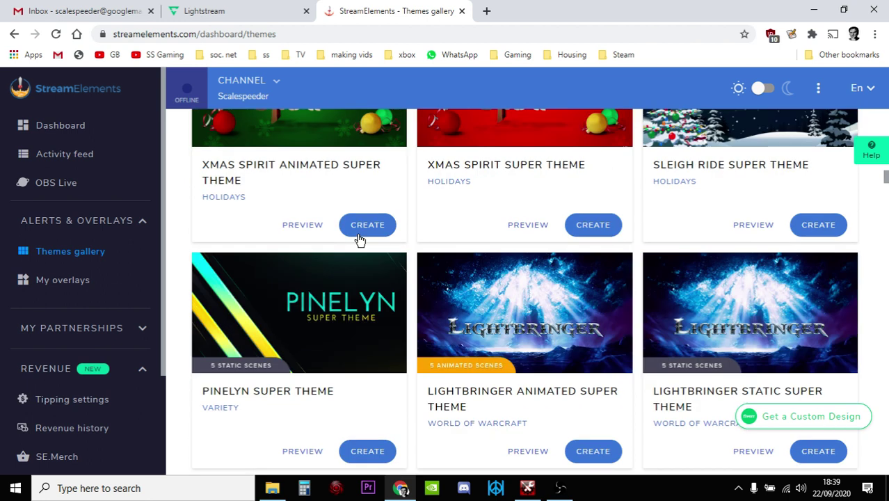
pyautogui.scroll(-6, 360, 238)
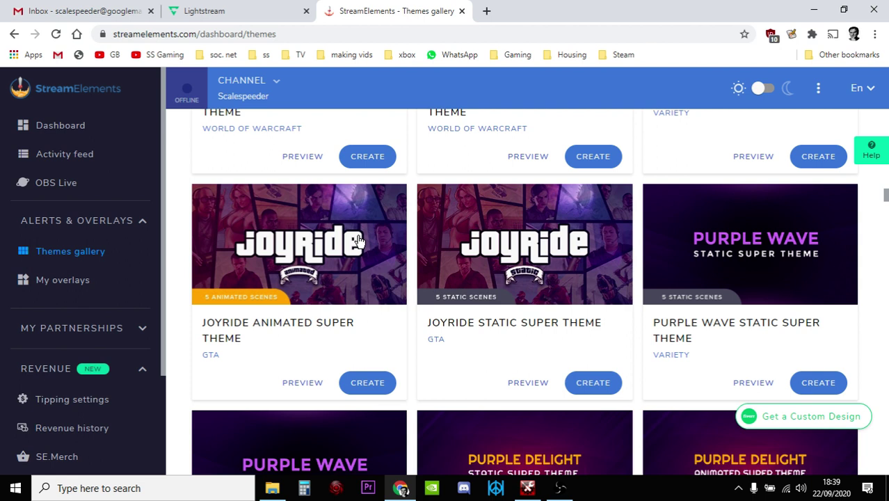
pyautogui.scroll(-8, 557, 304)
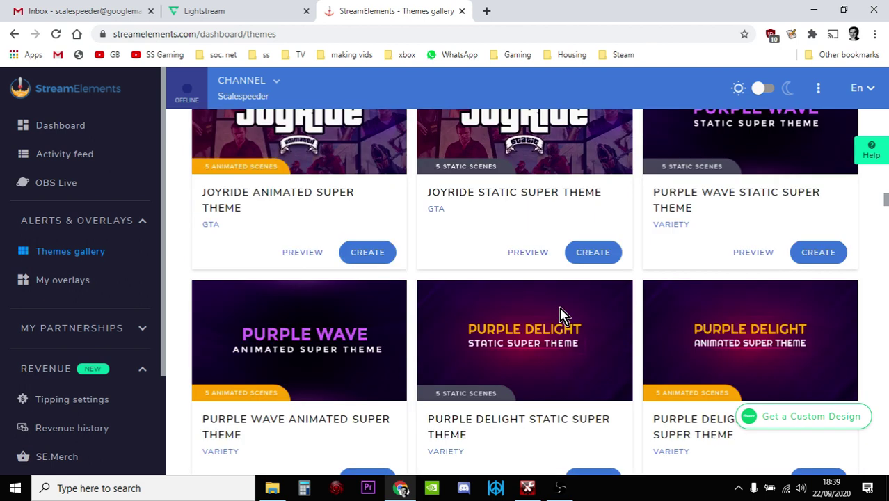
pyautogui.scroll(-6, 562, 317)
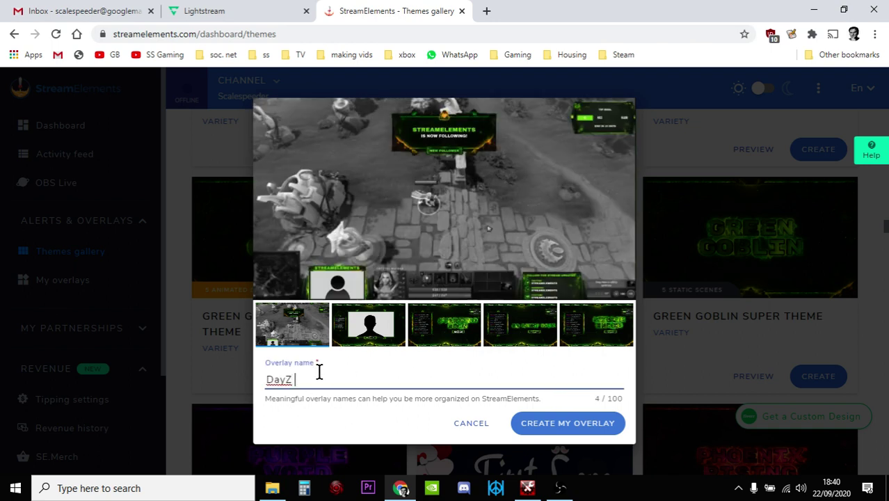
# Name the overlay 'DayZ Green Theme' and create it from the Green Goblin Super Theme
pyautogui.write('n Theme')
pyautogui.click(582, 428)
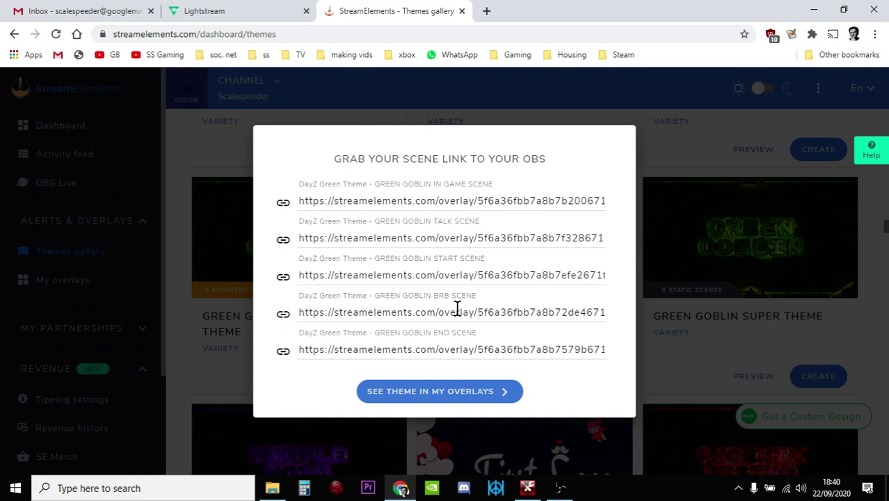
# View the theme in My overlays and scroll through its Green Goblin In Game, Talk and Start cards
pyautogui.click(446, 394)
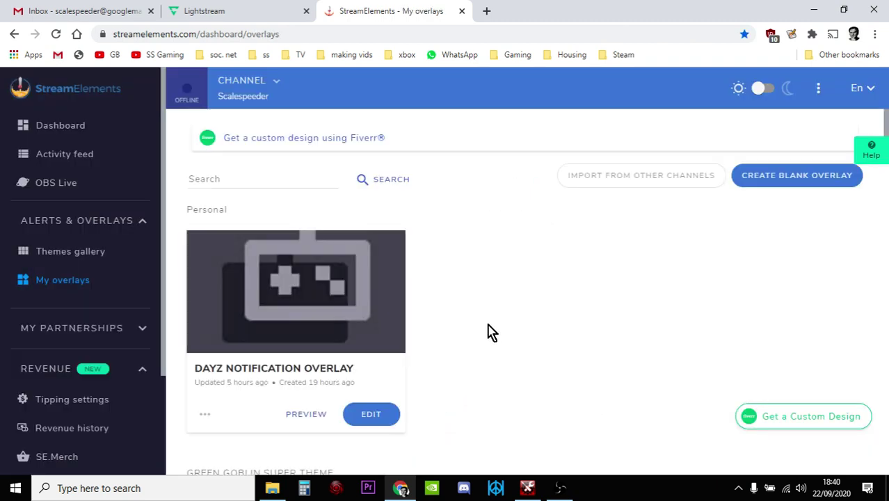
pyautogui.scroll(-4, 489, 333)
pyautogui.scroll(-1, 487, 333)
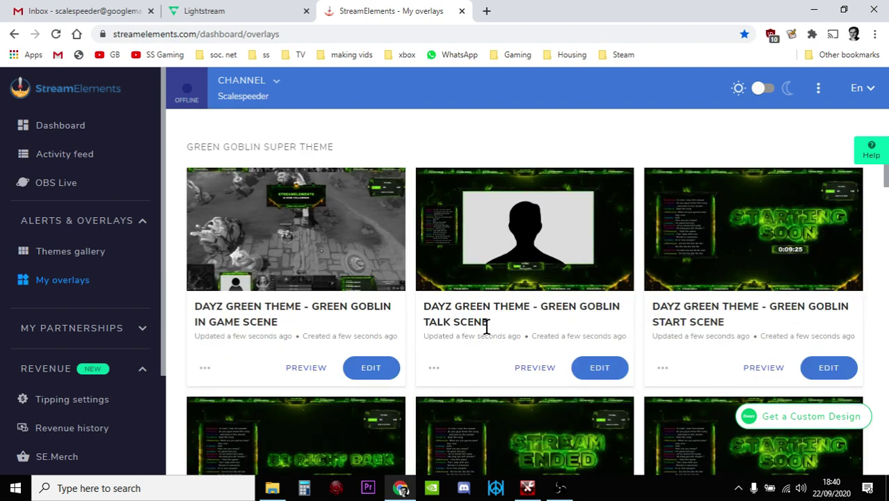
pyautogui.scroll(-1, 487, 327)
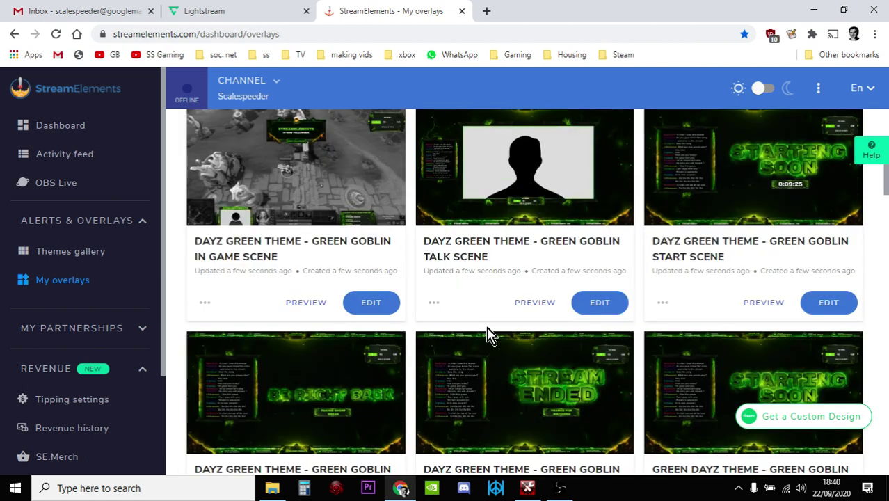
pyautogui.scroll(2, 489, 334)
pyautogui.scroll(-1, 488, 334)
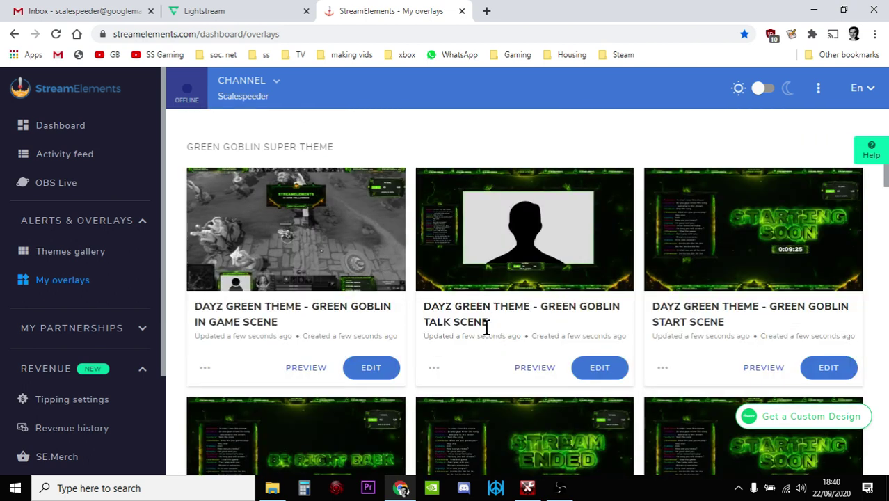
pyautogui.scroll(-1, 487, 327)
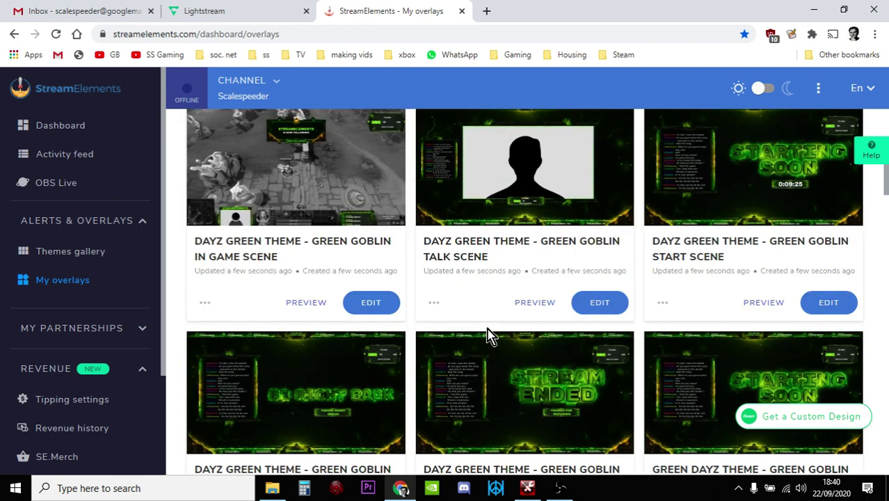
pyautogui.scroll(1, 485, 334)
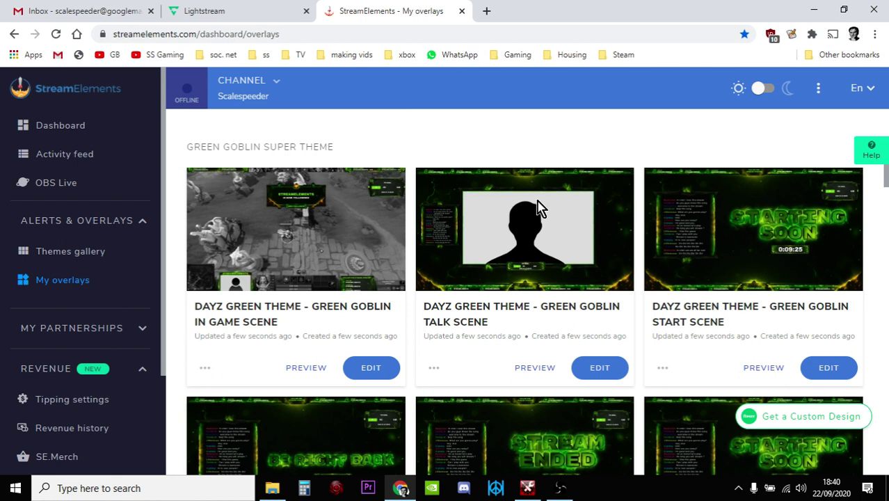
pyautogui.scroll(-2, 718, 205)
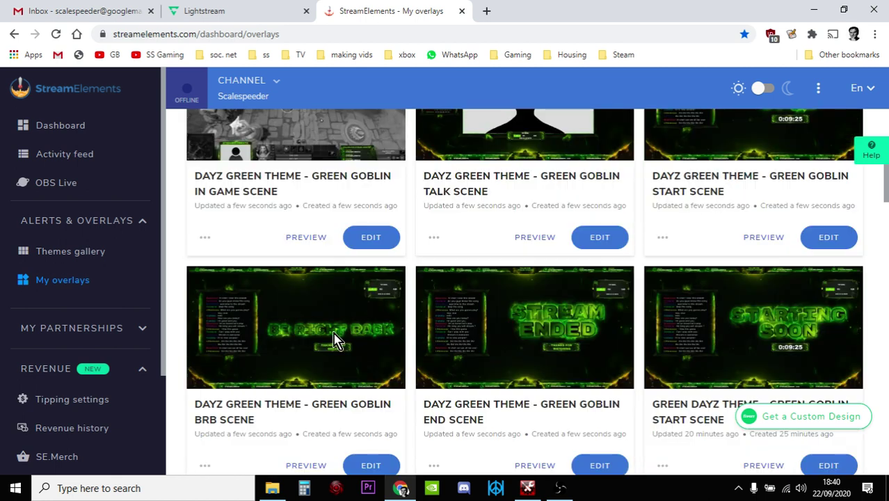
pyautogui.scroll(2, 526, 350)
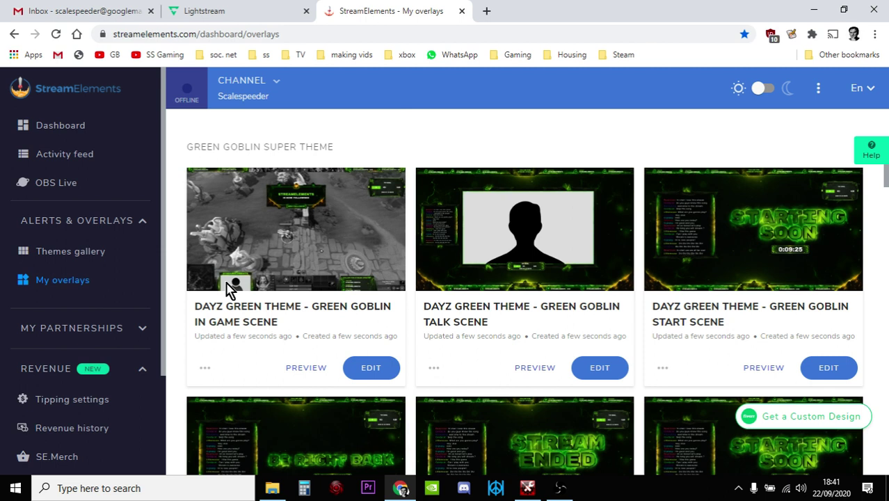
# Back in Lightstream, create a new Gamer Project
pyautogui.click(212, 20)
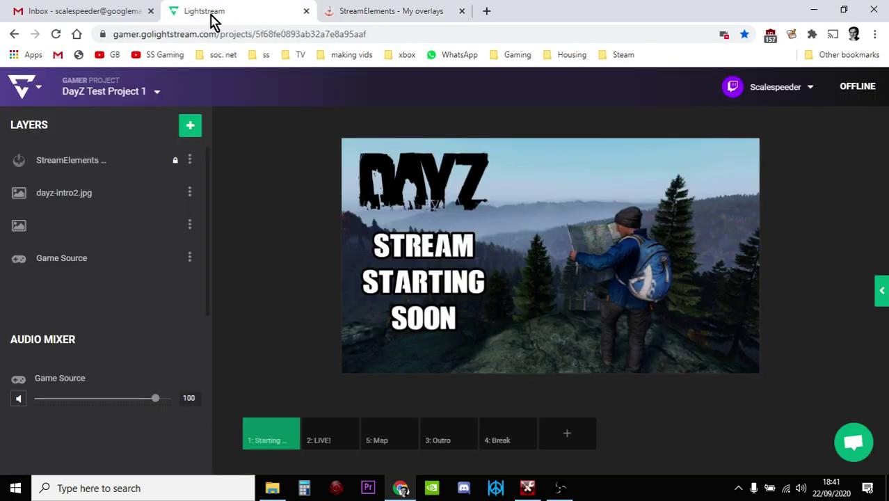
pyautogui.click(33, 89)
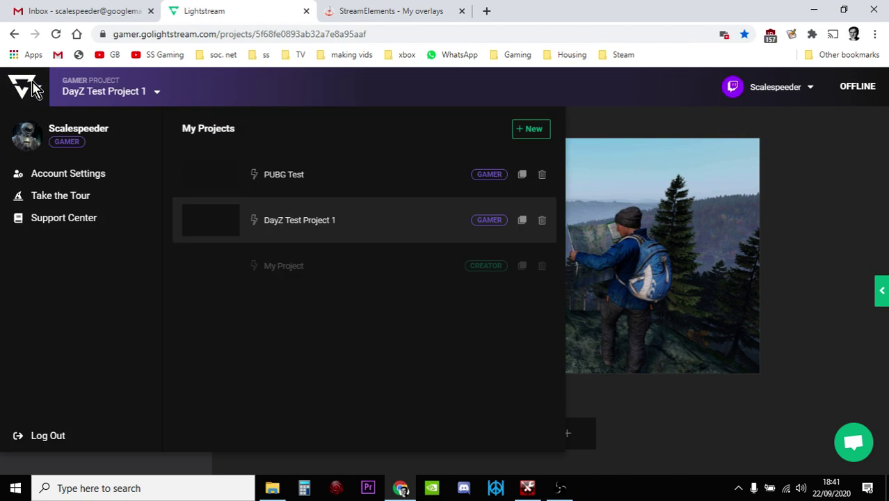
pyautogui.click(525, 133)
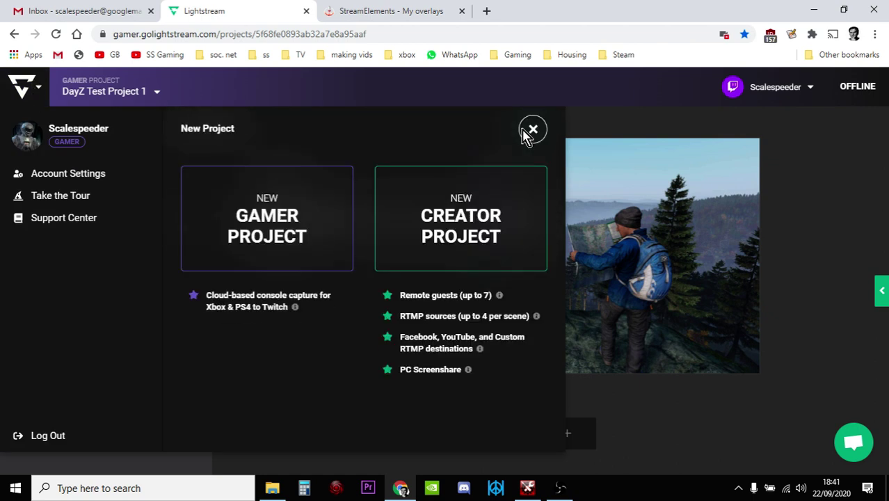
pyautogui.click(254, 202)
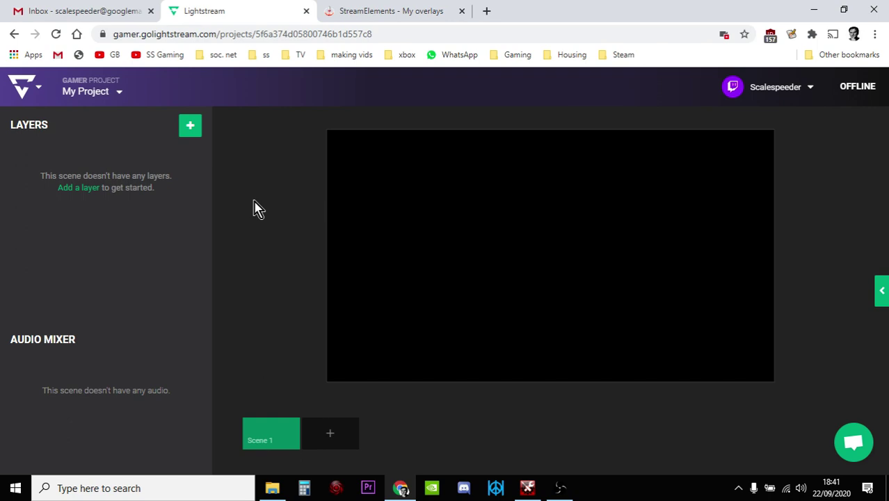
# Name the project 'DayZ Green Theme Test' with 1080p - 30 FPS resolution in Project Settings
pyautogui.click(116, 101)
pyautogui.click(162, 182)
pyautogui.write('Dyna')
pyautogui.press('BackSpace')
pyautogui.press('BackSpace')
pyautogui.press('BackSpace')
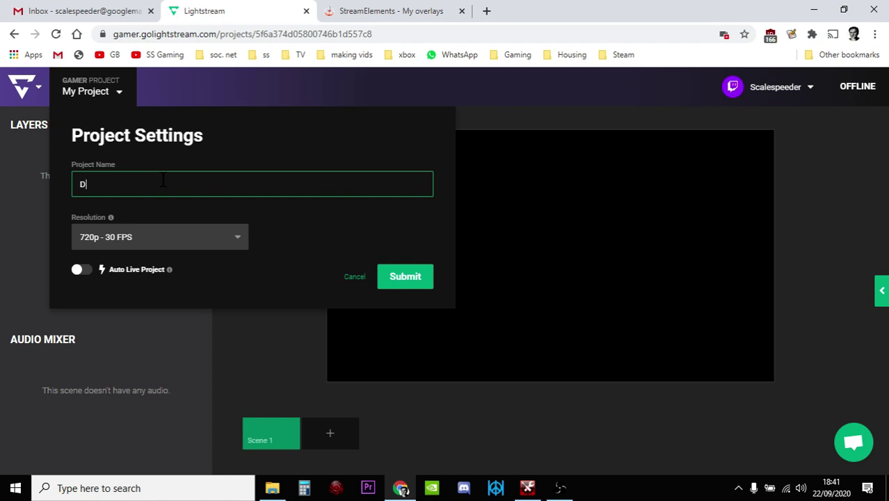
pyautogui.write('ayZ Green Theme Test')
pyautogui.click(229, 247)
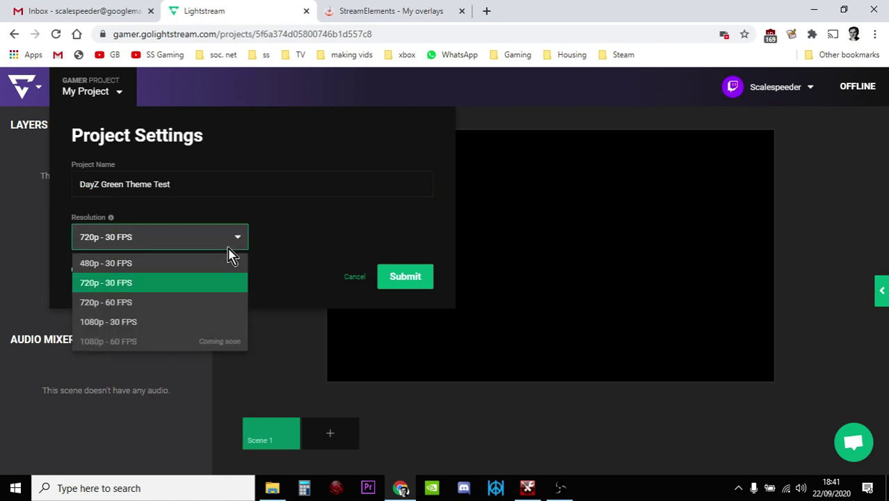
pyautogui.click(132, 324)
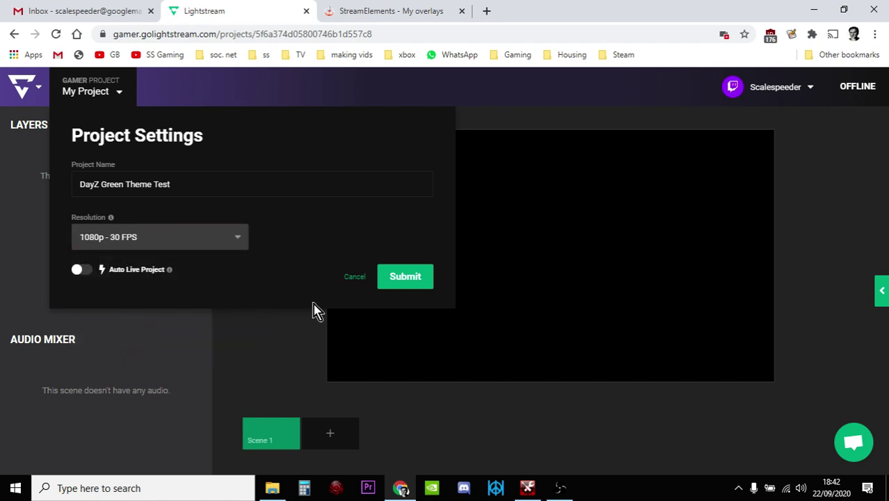
pyautogui.click(407, 278)
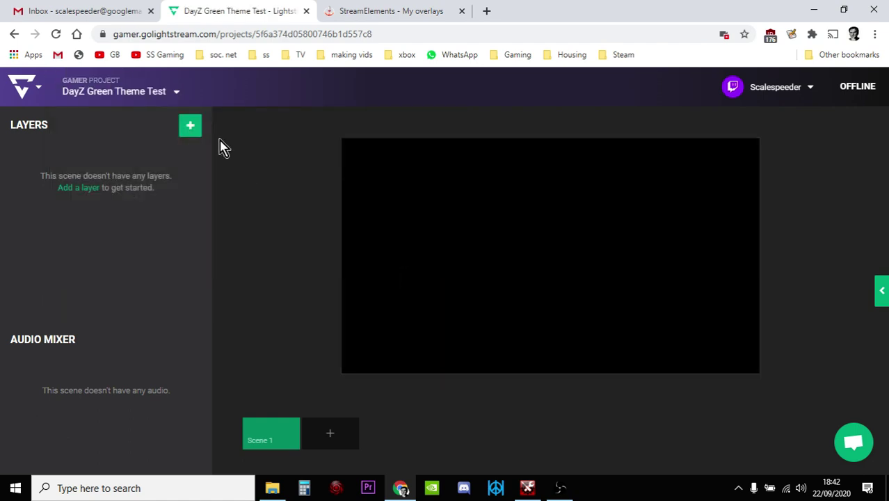
# Turn on Auto Live Project in the project settings and submit
pyautogui.click(176, 92)
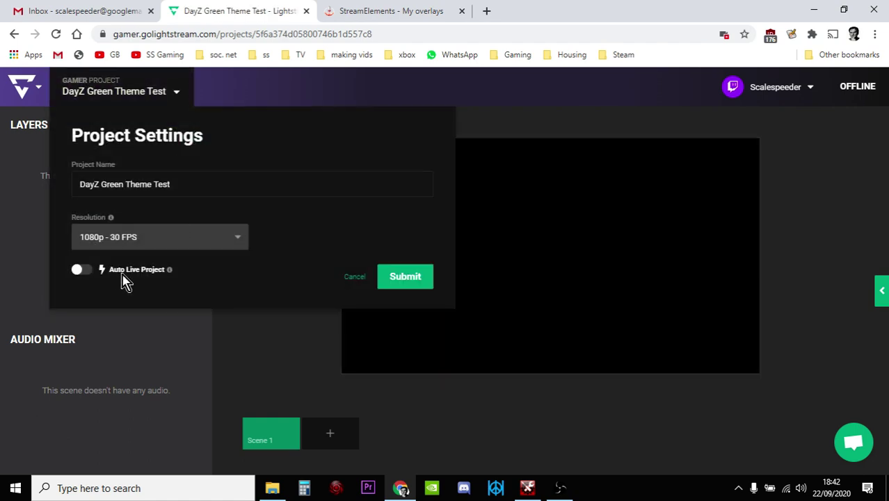
pyautogui.click(88, 277)
pyautogui.click(398, 278)
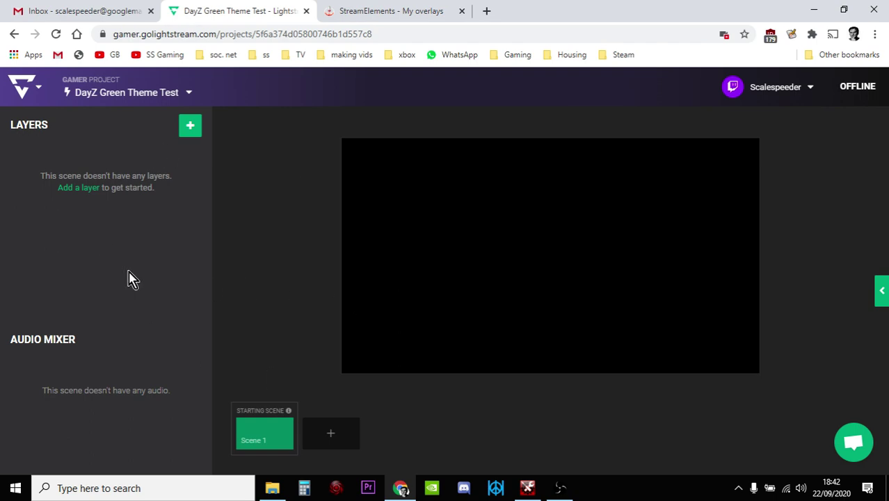
# Add a Game Source layer to Scene 1 from the Layers panel's + menu
pyautogui.click(190, 134)
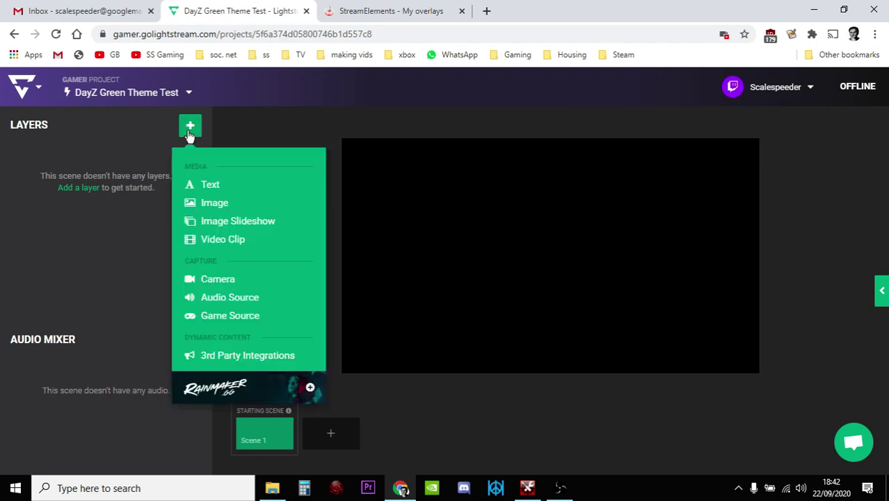
pyautogui.click(234, 315)
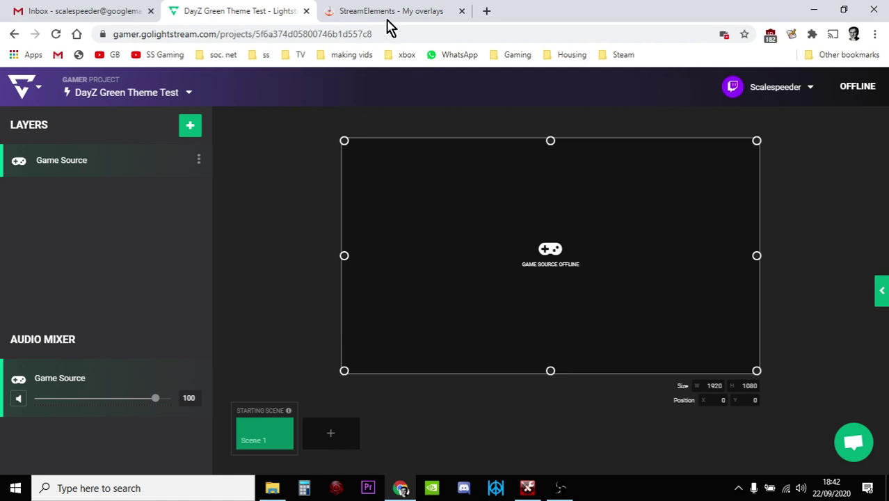
# Return to StreamElements My overlays and scroll to the Green Goblin Start scene card
pyautogui.click(386, 14)
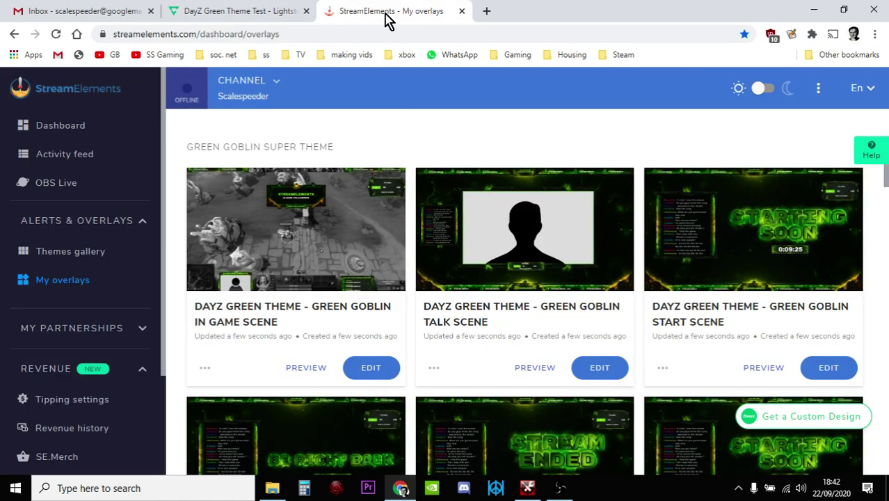
pyautogui.scroll(-1, 473, 286)
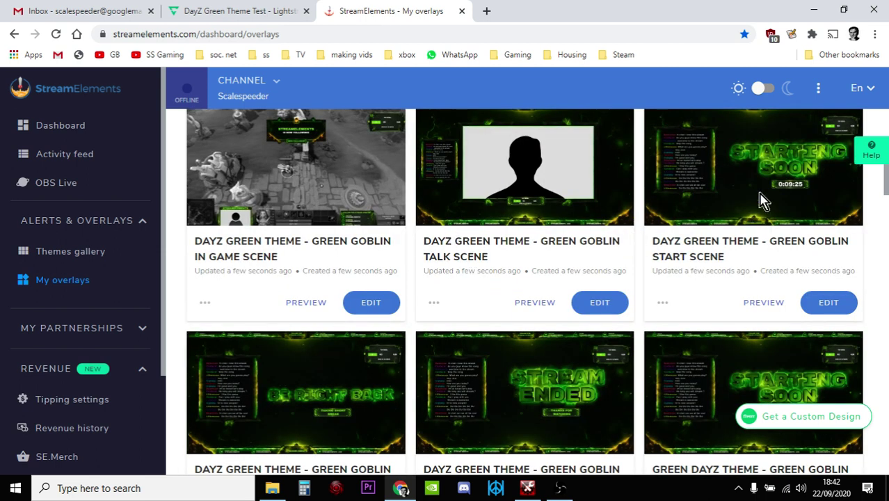
pyautogui.scroll(1, 762, 199)
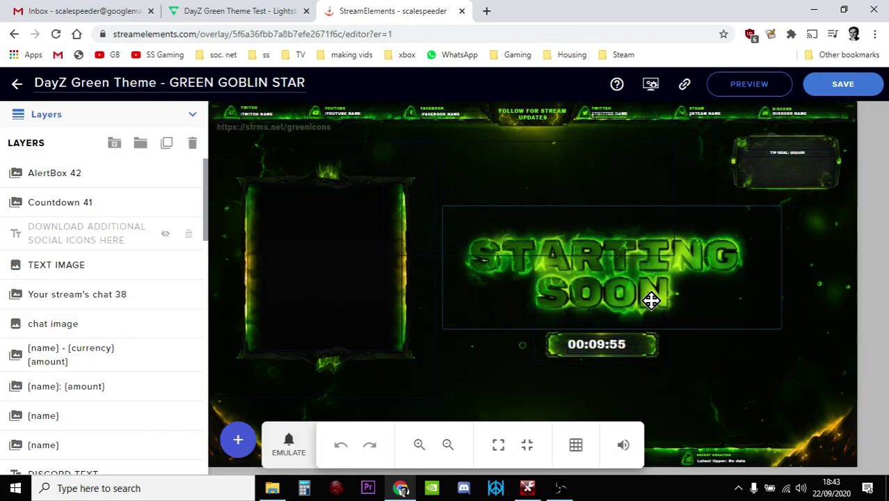
# Zoom in on the Start overlay and open the Twitch name text's settings
pyautogui.click(420, 445)
pyautogui.click(420, 445)
pyautogui.click(420, 445)
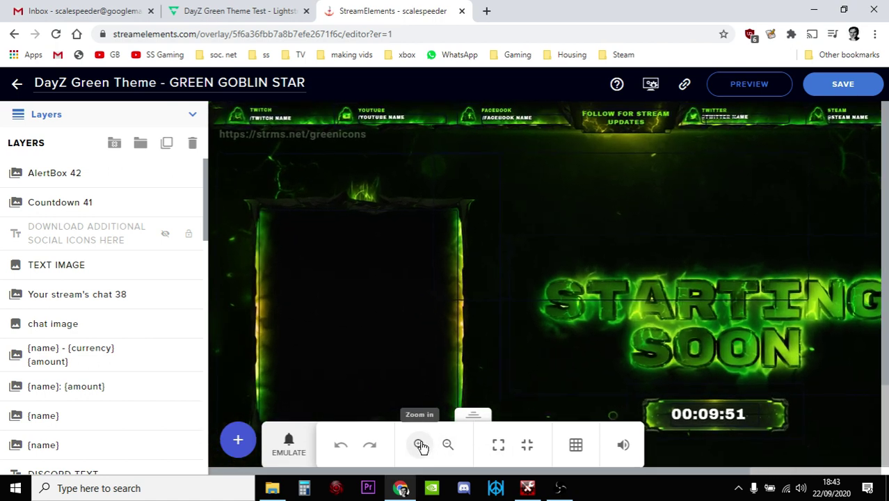
pyautogui.click(420, 445)
pyautogui.click(421, 445)
pyautogui.click(420, 445)
pyautogui.click(420, 446)
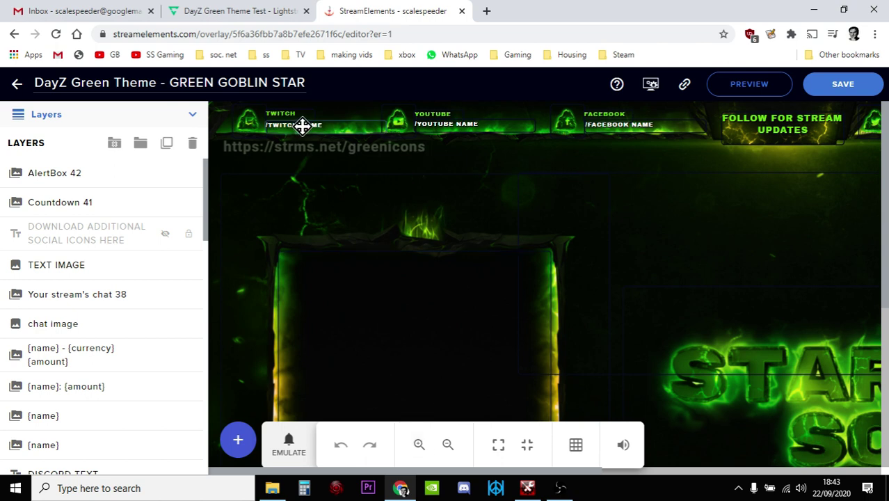
pyautogui.click(302, 125)
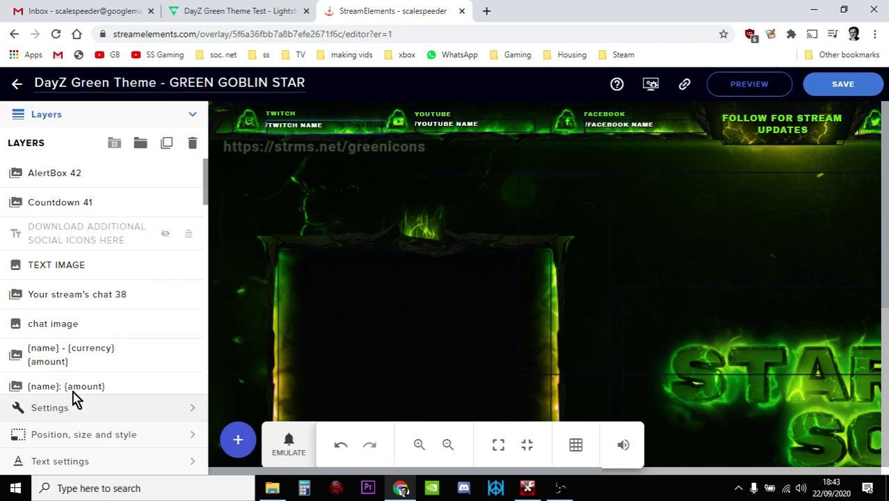
pyautogui.click(55, 412)
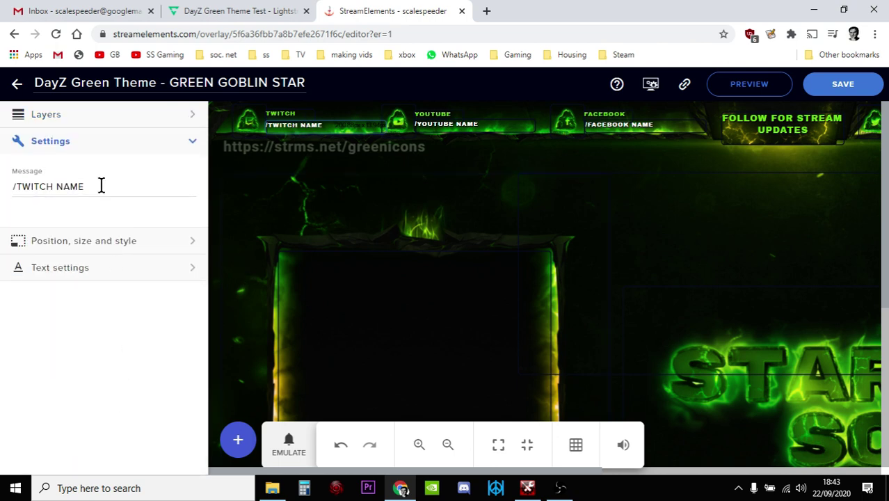
# Replace the placeholder Twitch name message with the streamer's channel name and save the overlay
pyautogui.click(101, 185)
pyautogui.press('BackSpace')
pyautogui.press('BackSpace')
pyautogui.press('BackSpace')
pyautogui.press('BackSpace')
pyautogui.press('BackSpace')
pyautogui.press('BackSpace')
pyautogui.press('BackSpace')
pyautogui.press('BackSpace')
pyautogui.press('BackSpace')
pyautogui.press('BackSpace')
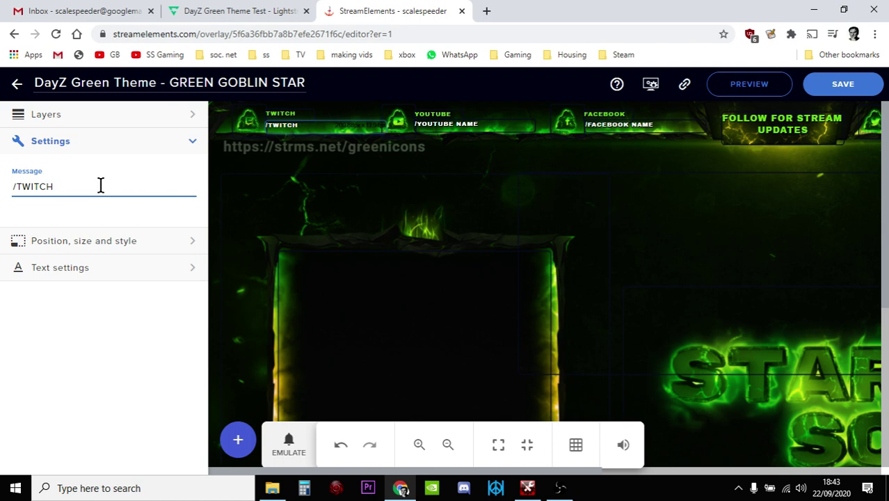
pyautogui.press('BackSpace')
pyautogui.write('scalespe')
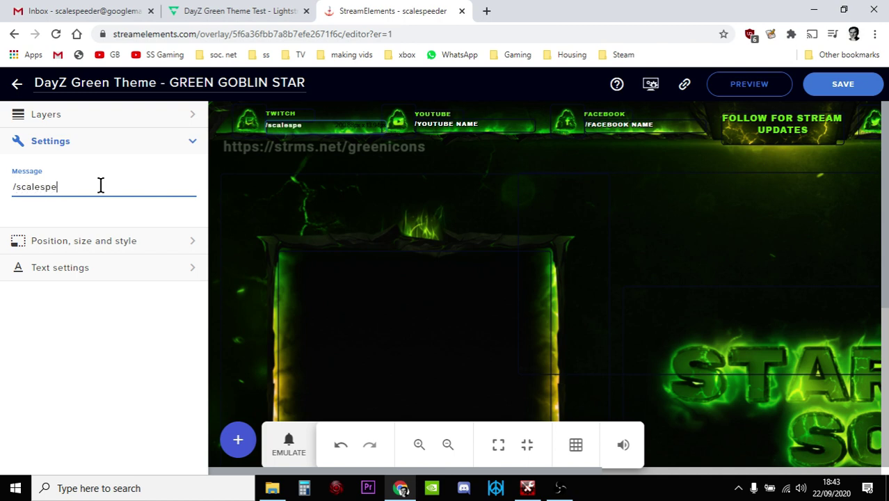
pyautogui.write('eder')
pyautogui.press('Return')
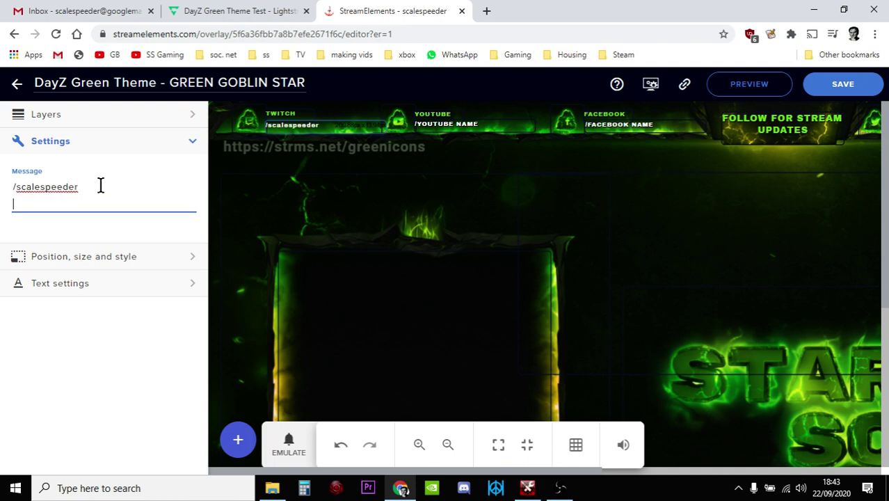
pyautogui.press('BackSpace')
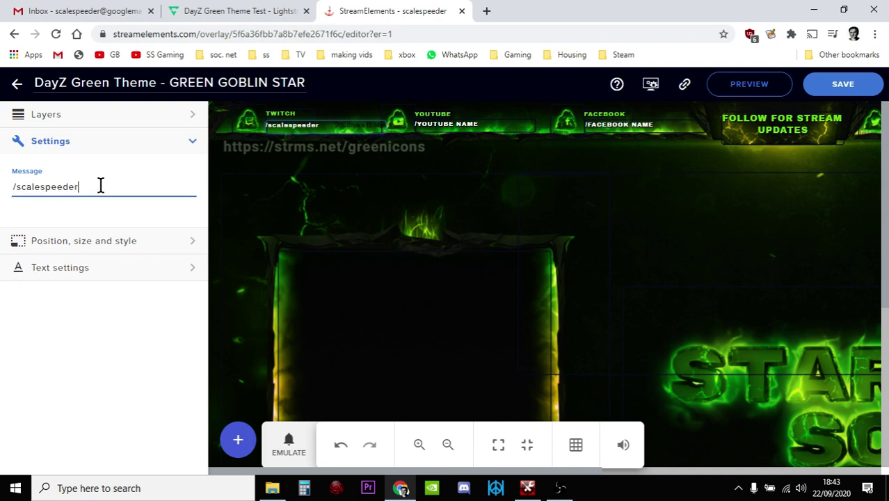
pyautogui.click(843, 84)
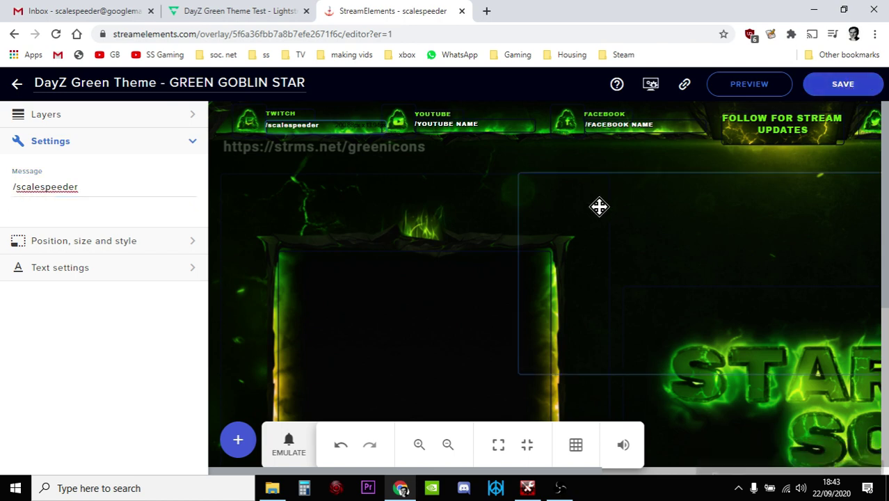
pyautogui.click(191, 143)
# Hide the FACEBOOK TEXT layer in the Layers list
pyautogui.click(195, 116)
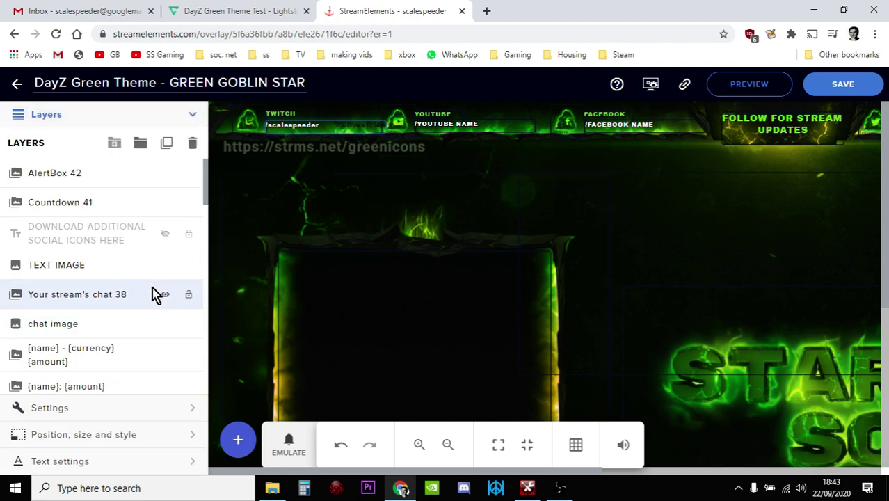
pyautogui.scroll(-10, 155, 295)
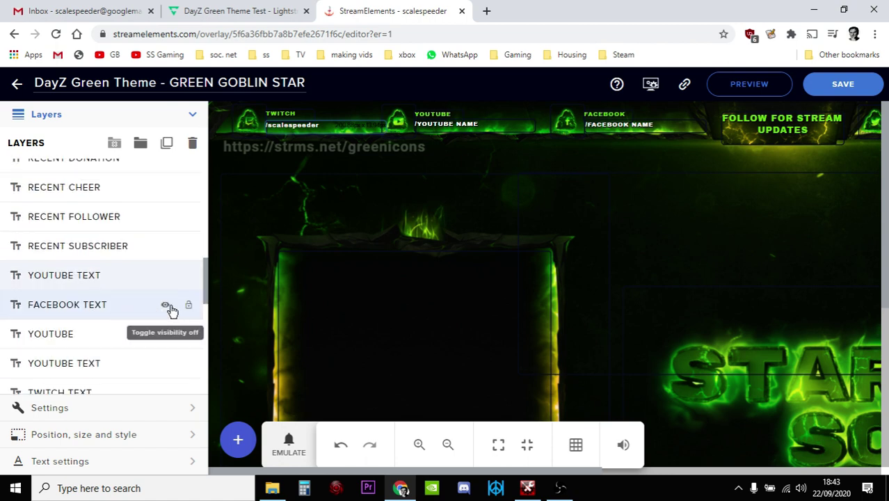
pyautogui.click(166, 307)
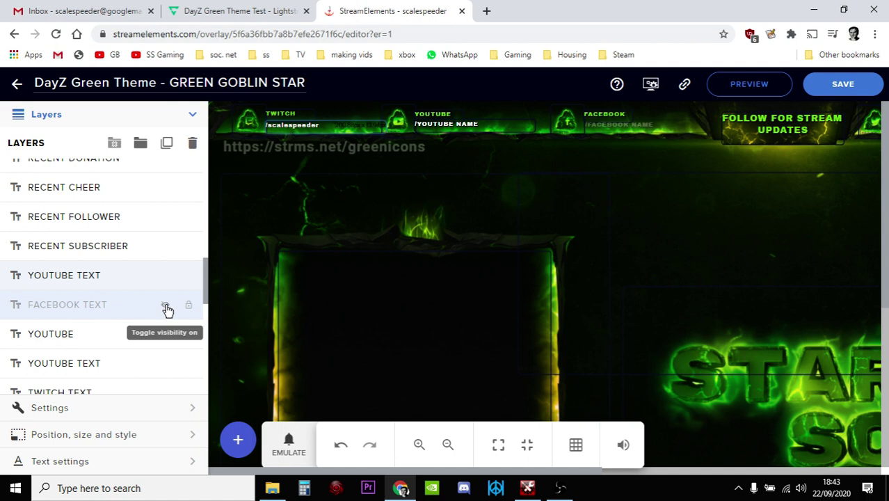
# Blank the FACEBOOK label's Message text
pyautogui.click(607, 115)
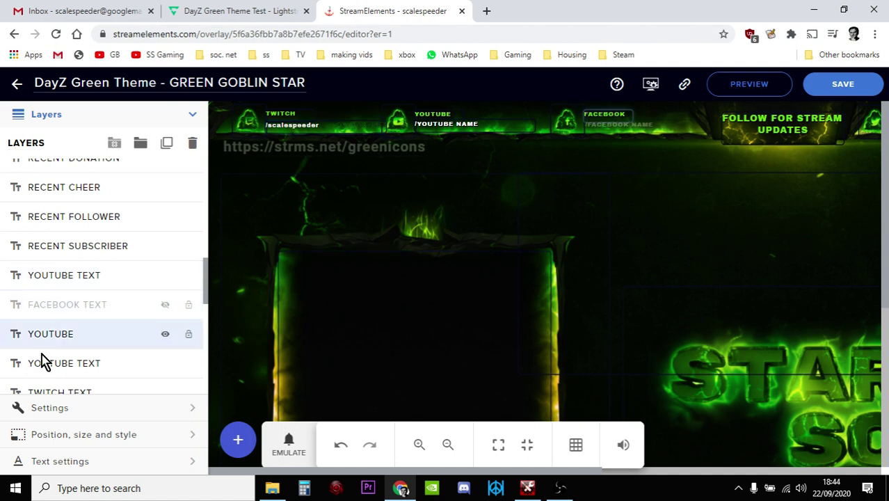
pyautogui.scroll(-3, 126, 340)
pyautogui.scroll(-3, 126, 340)
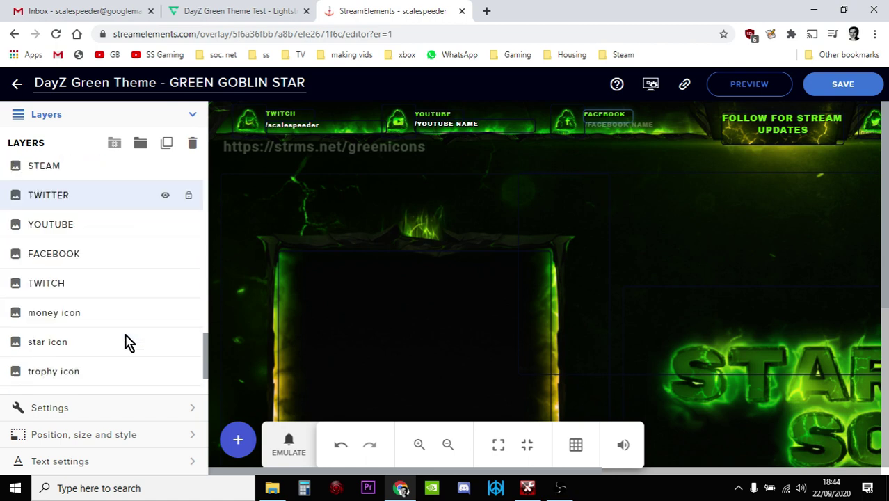
pyautogui.click(46, 409)
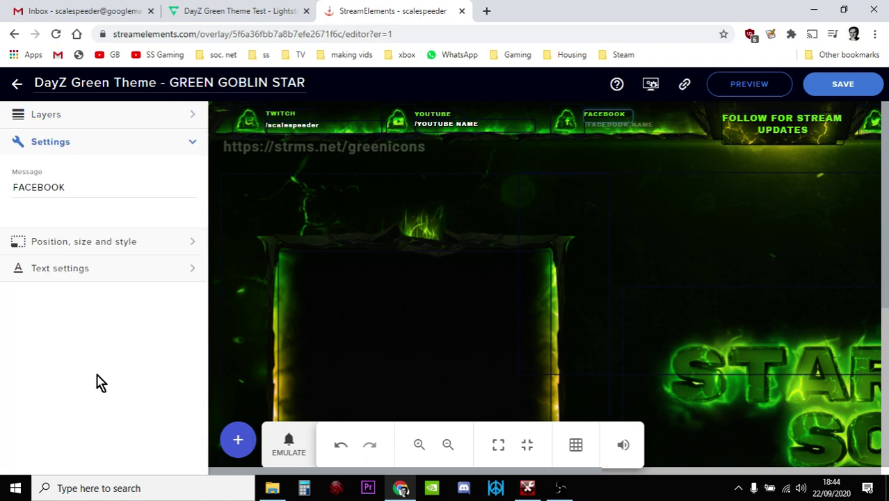
pyautogui.click(103, 182)
pyautogui.hotkey('ctrl', 'a')
pyautogui.press('BackSpace')
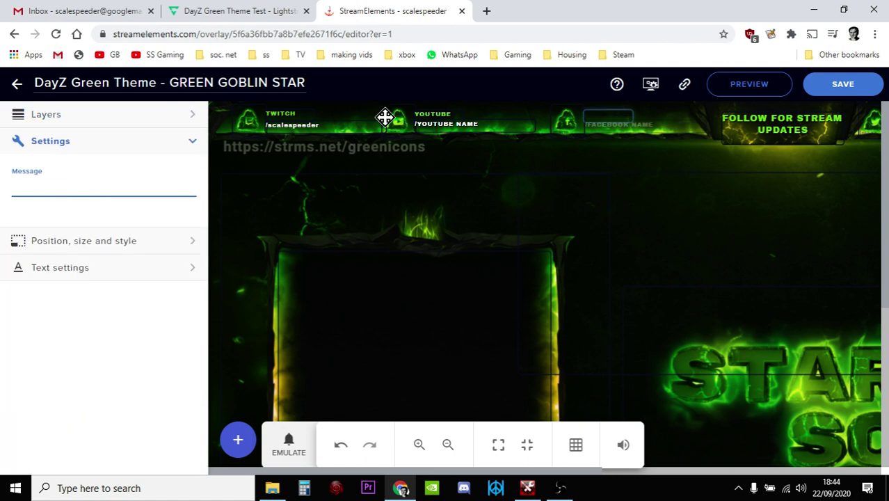
# Remove the Facebook icon image and fit the overlay to the screen
pyautogui.click(570, 125)
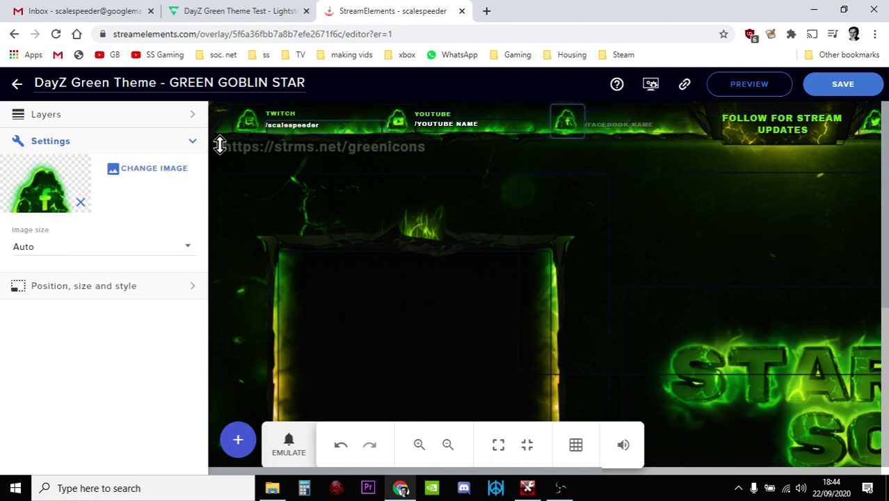
pyautogui.click(80, 203)
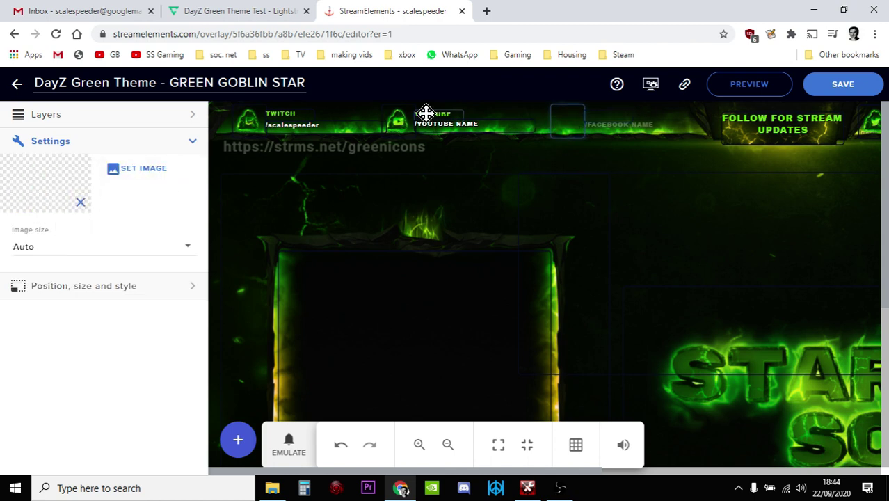
pyautogui.click(193, 116)
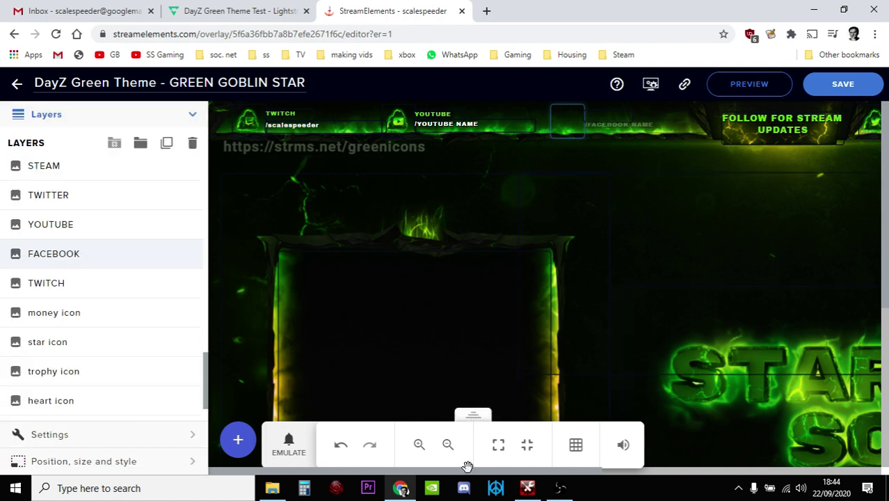
pyautogui.click(526, 450)
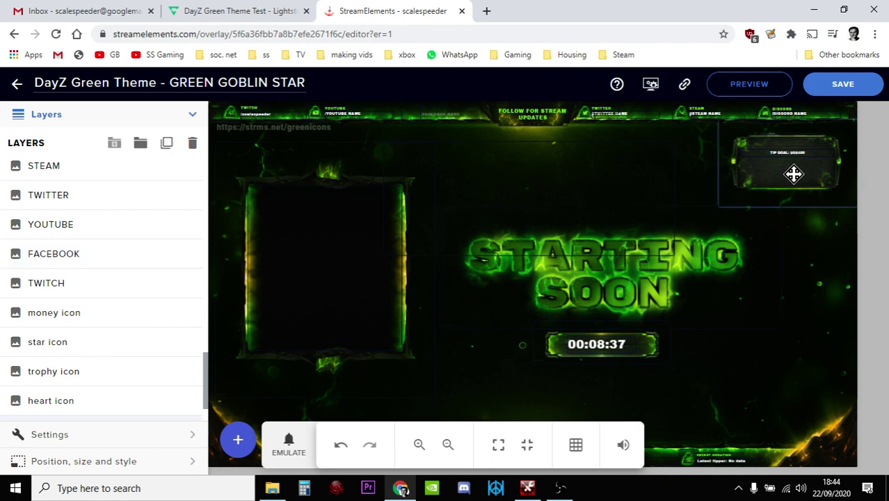
# Turn off visibility of the EDIT TIP GOAL layer in the Layers list
pyautogui.scroll(-1, 191, 314)
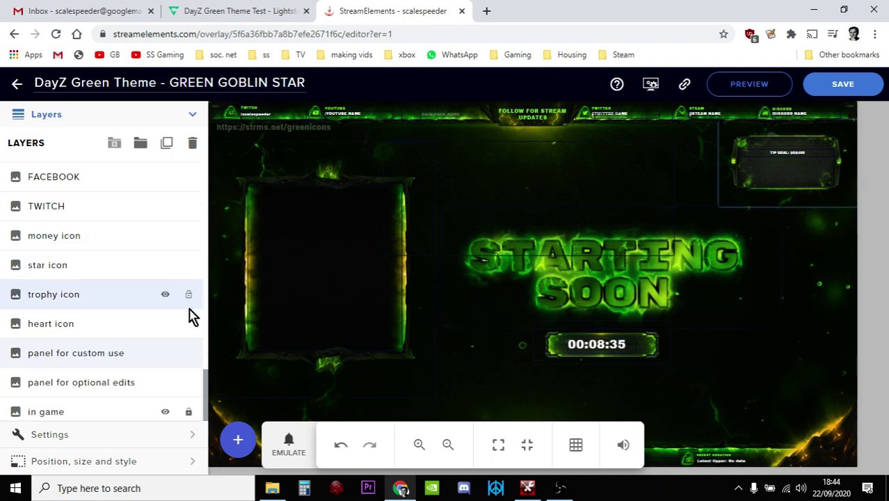
pyautogui.scroll(4, 191, 314)
pyautogui.scroll(-3, 193, 315)
pyautogui.scroll(2, 190, 315)
pyautogui.scroll(3, 190, 313)
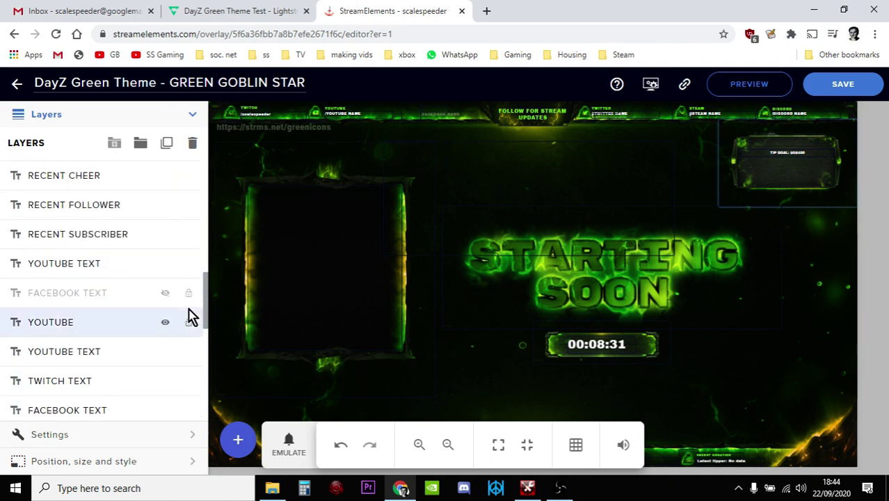
pyautogui.scroll(-3, 190, 313)
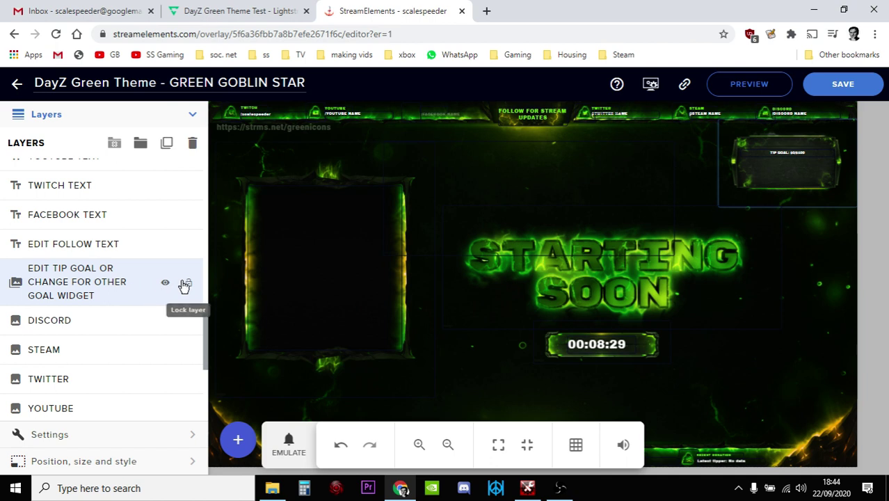
pyautogui.click(165, 286)
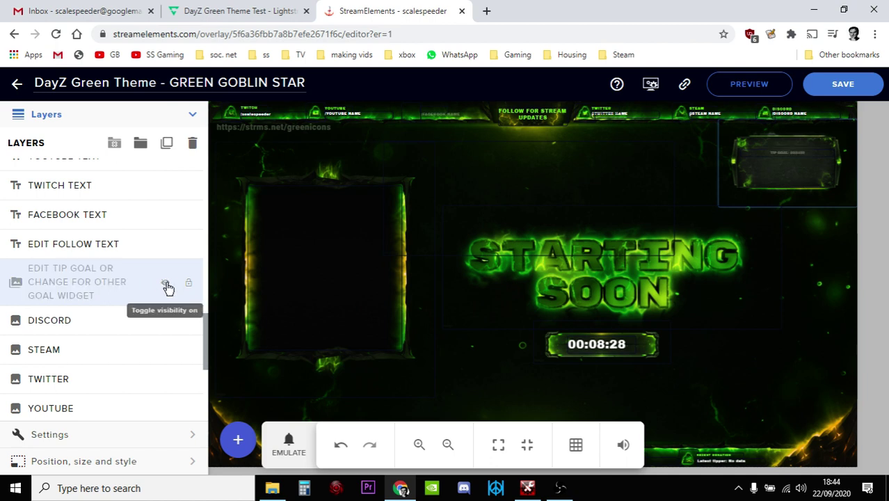
pyautogui.scroll(-4, 167, 286)
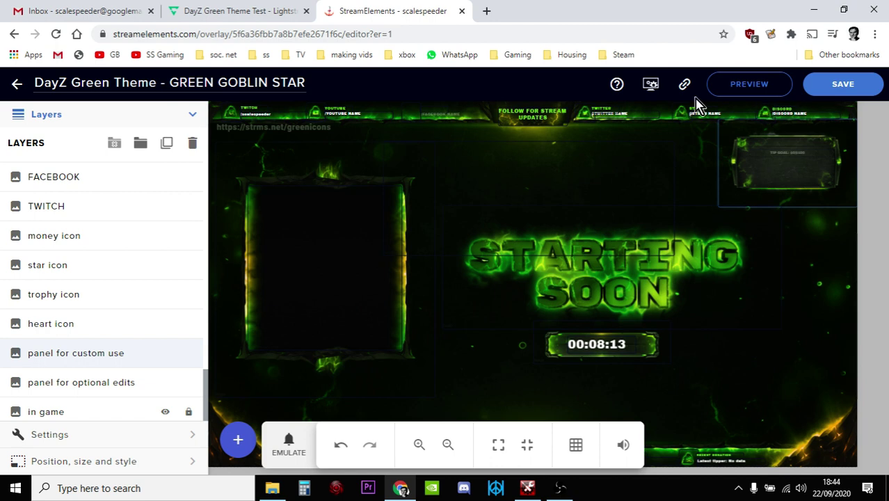
# Save the StreamElements Start overlay, copy its URL, and go back to the Lightstream project
pyautogui.click(847, 91)
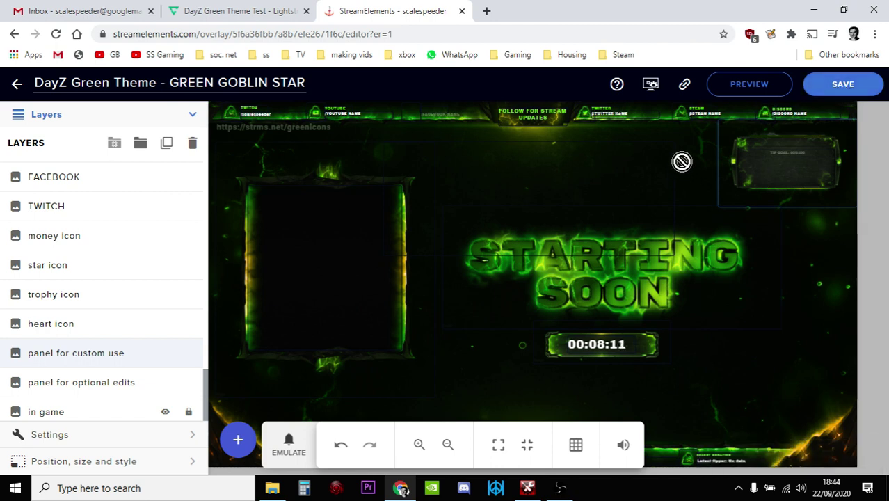
pyautogui.click(685, 85)
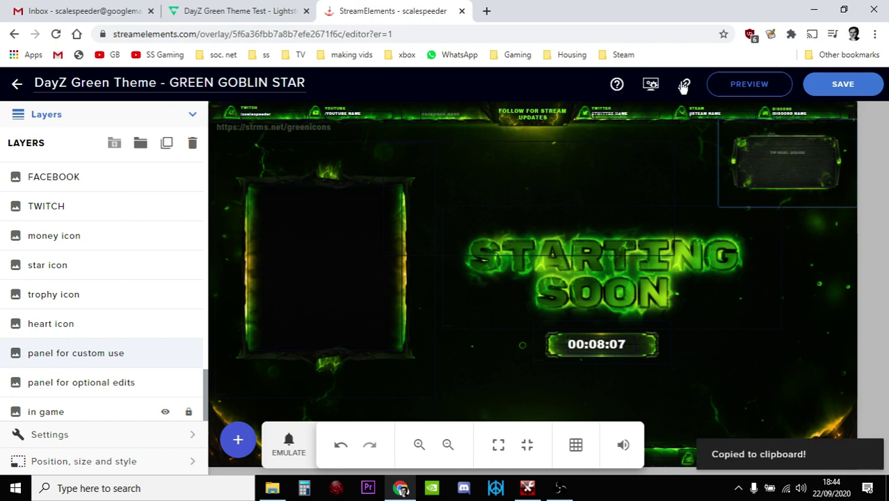
pyautogui.click(237, 16)
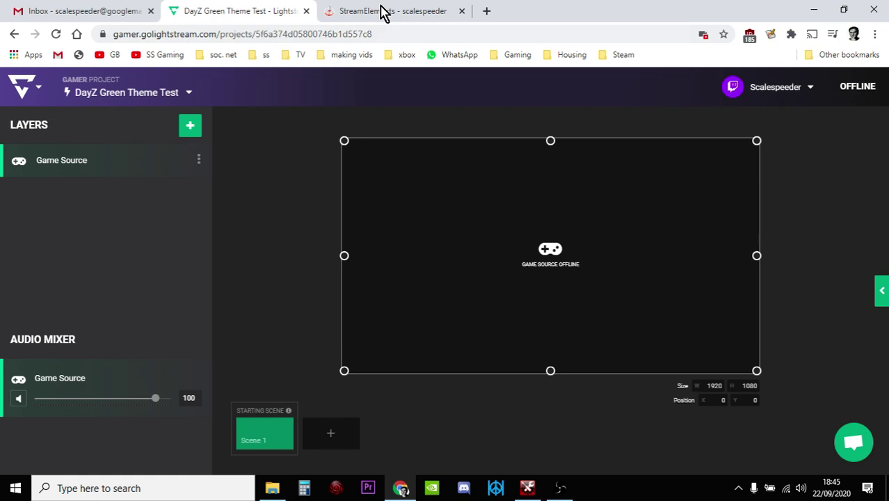
# Add a StreamElements layer from 3rd Party Integrations above Game Source in Scene 1
pyautogui.click(381, 13)
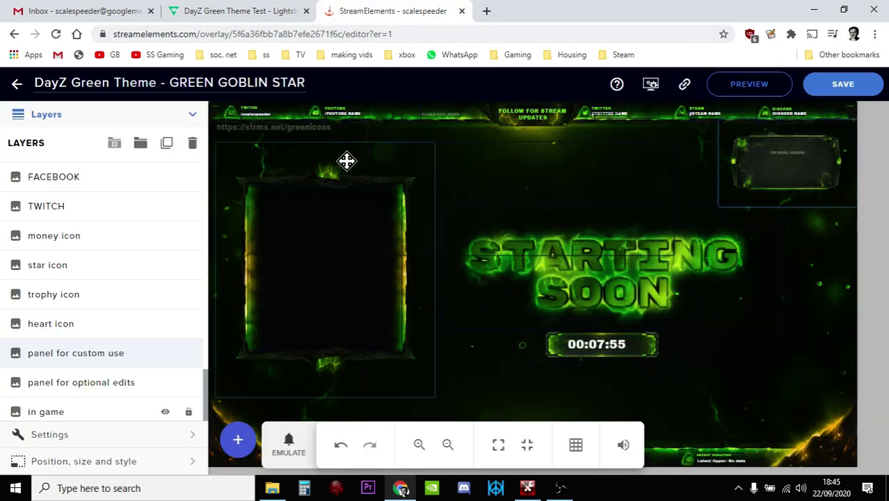
pyautogui.click(256, 13)
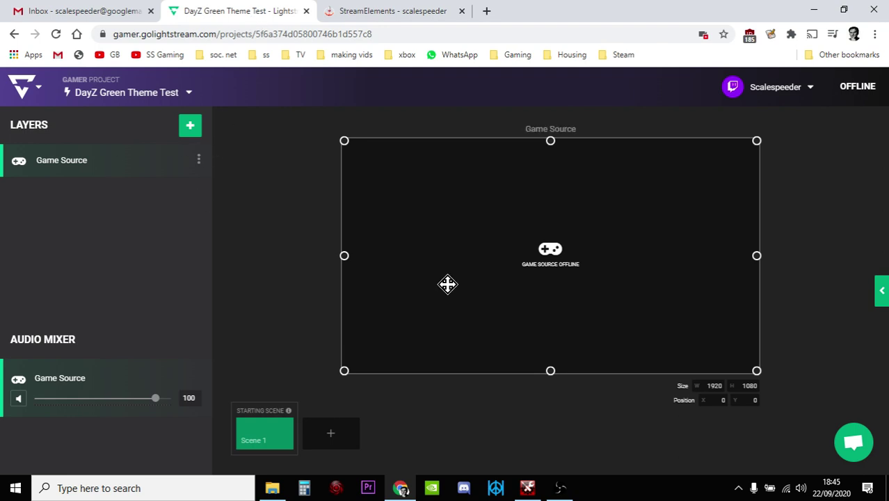
pyautogui.click(199, 162)
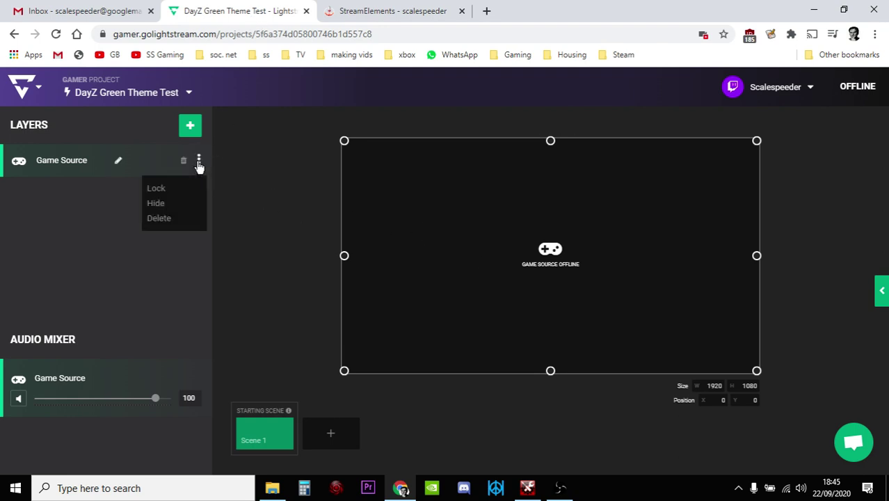
pyautogui.click(190, 131)
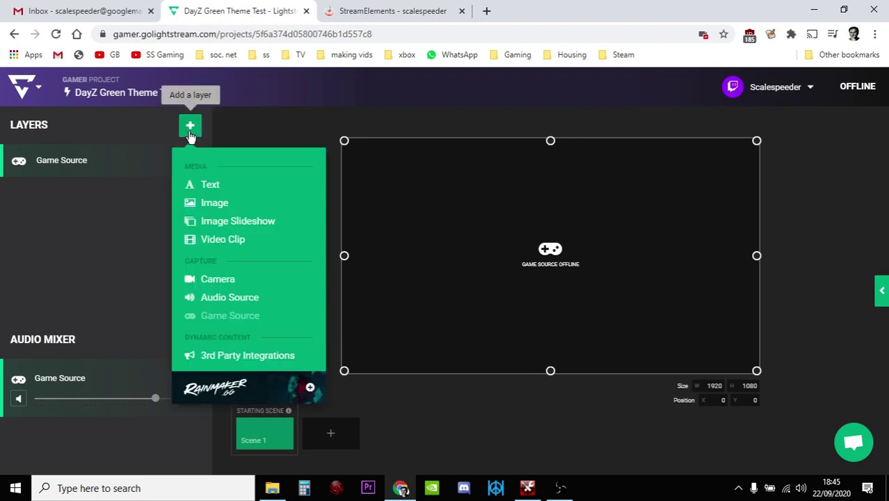
pyautogui.click(248, 356)
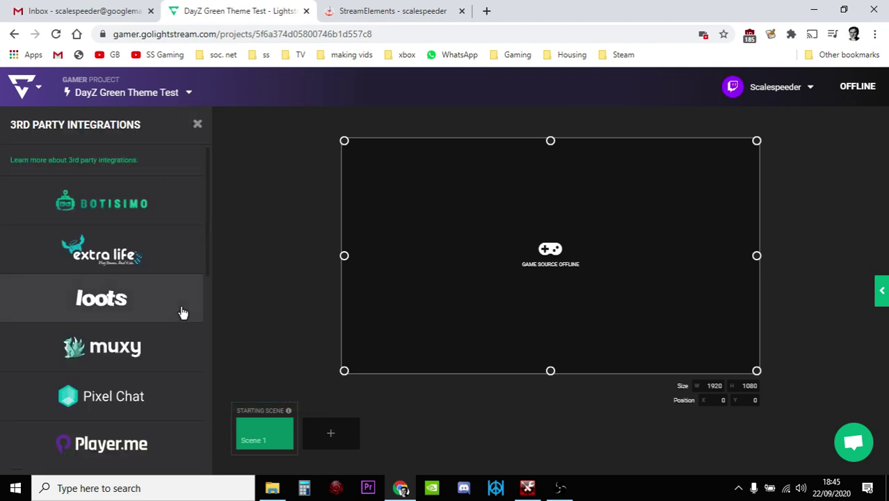
pyautogui.scroll(-3, 177, 308)
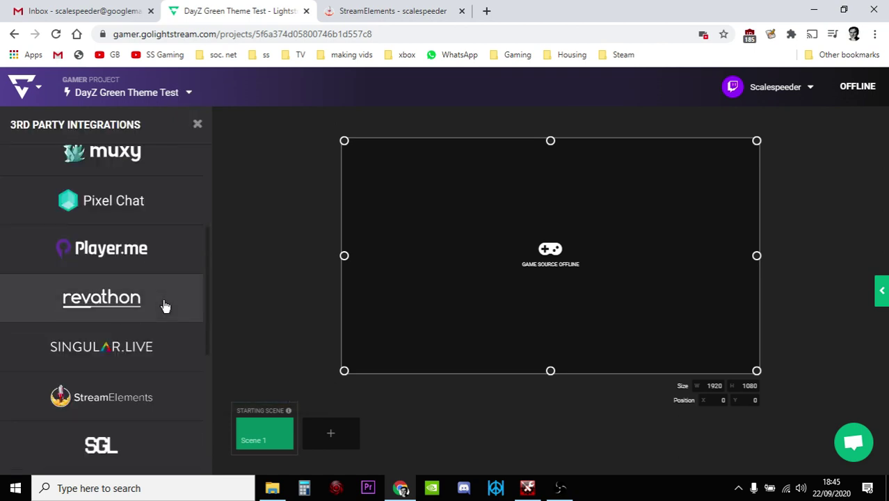
pyautogui.scroll(-1, 165, 304)
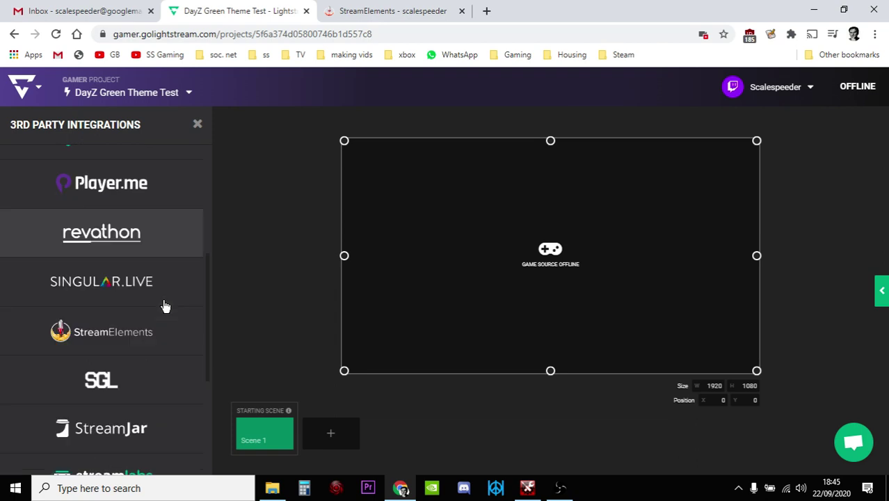
pyautogui.click(113, 338)
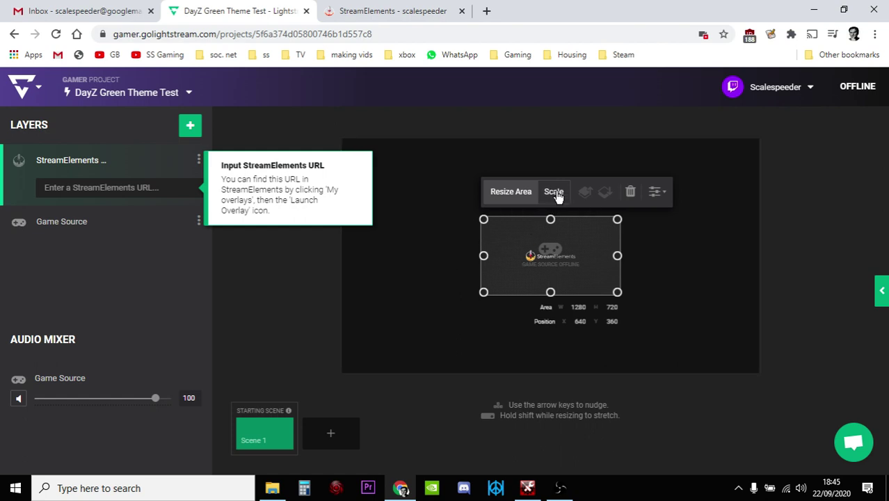
# Stretch the StreamElements layer to the full 1920×1080 canvas at 0,0, keeping Resize Area mode
pyautogui.click(653, 196)
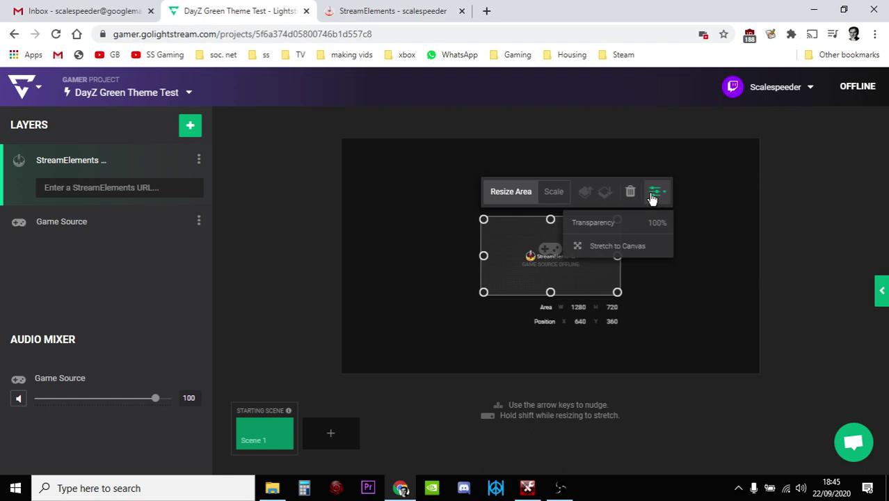
pyautogui.click(612, 239)
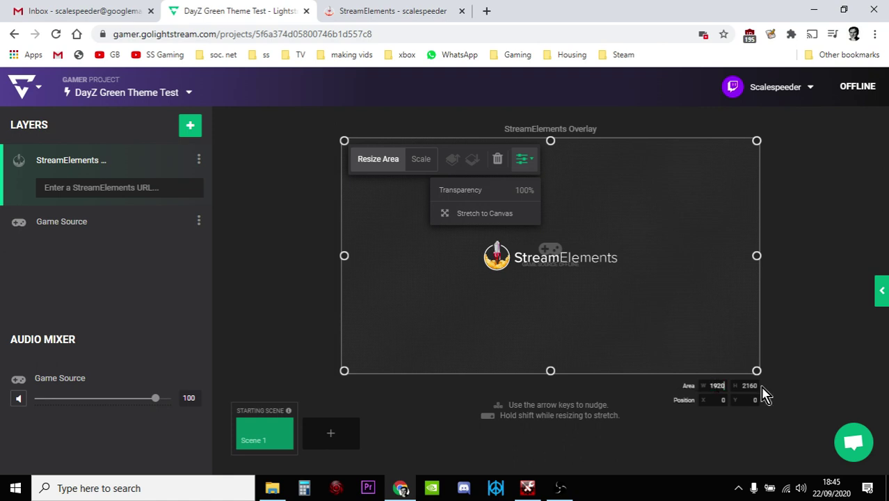
pyautogui.click(751, 385)
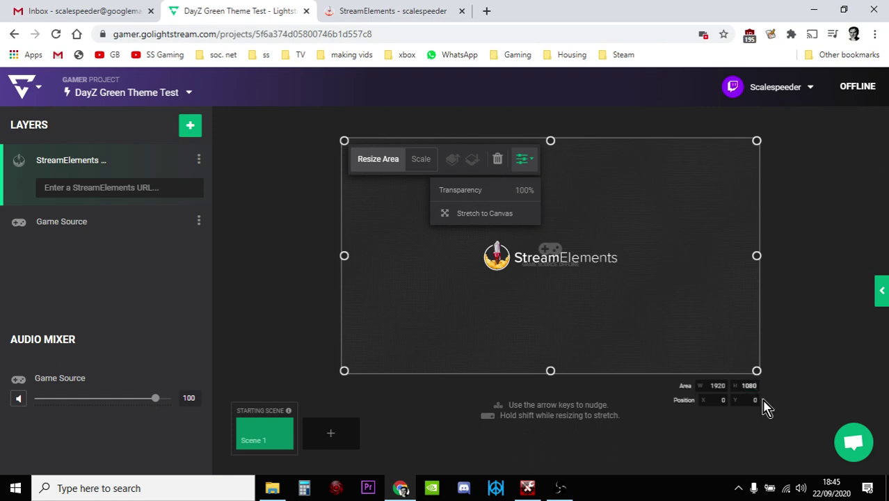
pyautogui.click(417, 159)
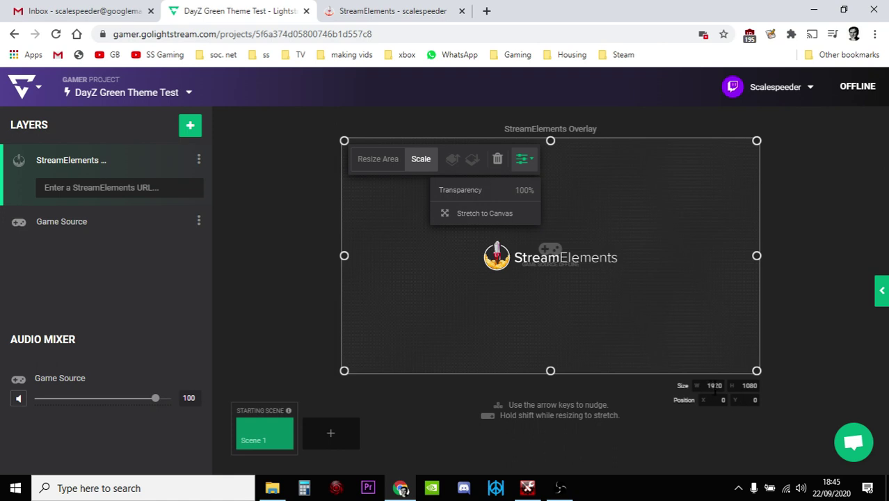
pyautogui.click(375, 168)
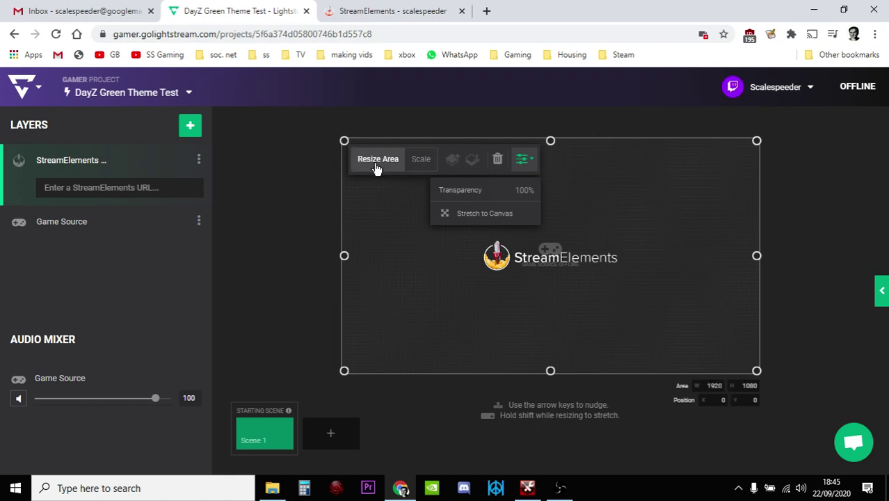
pyautogui.click(422, 162)
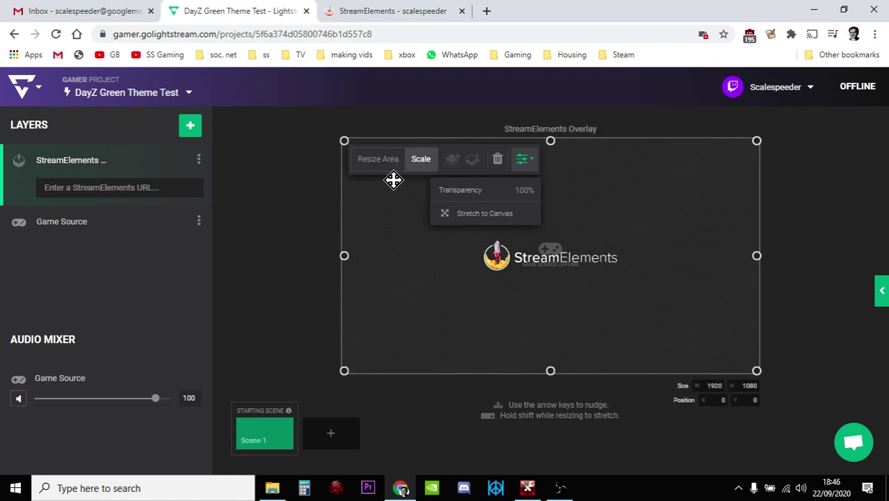
pyautogui.click(375, 163)
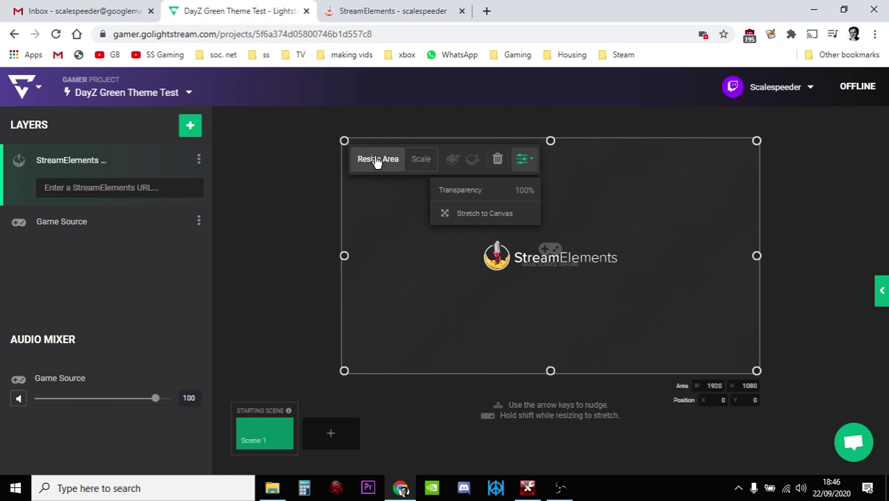
pyautogui.click(103, 188)
pyautogui.rightClick(100, 189)
# Paste the overlay URL into the StreamElements layer and emulate a test Follower event
pyautogui.click(148, 289)
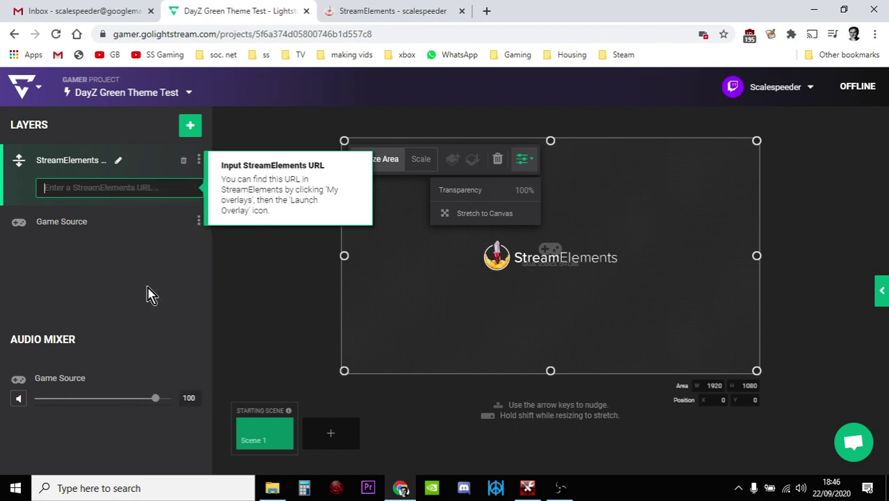
pyautogui.click(254, 292)
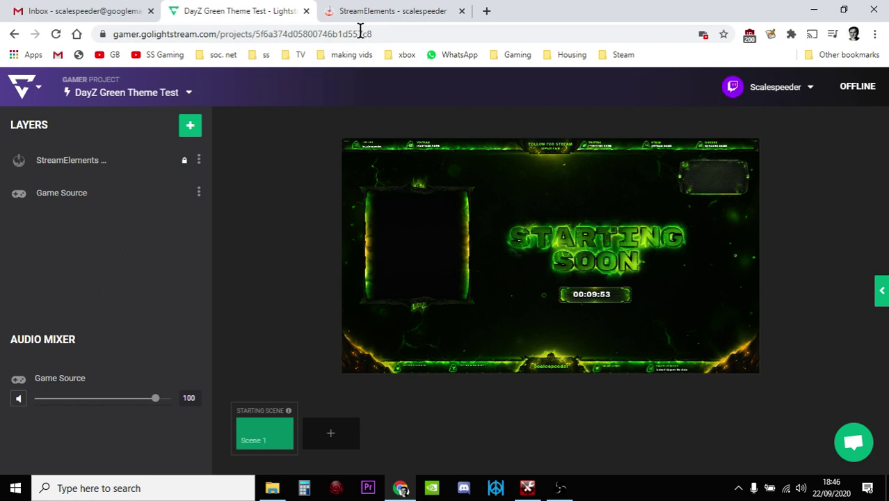
pyautogui.click(382, 14)
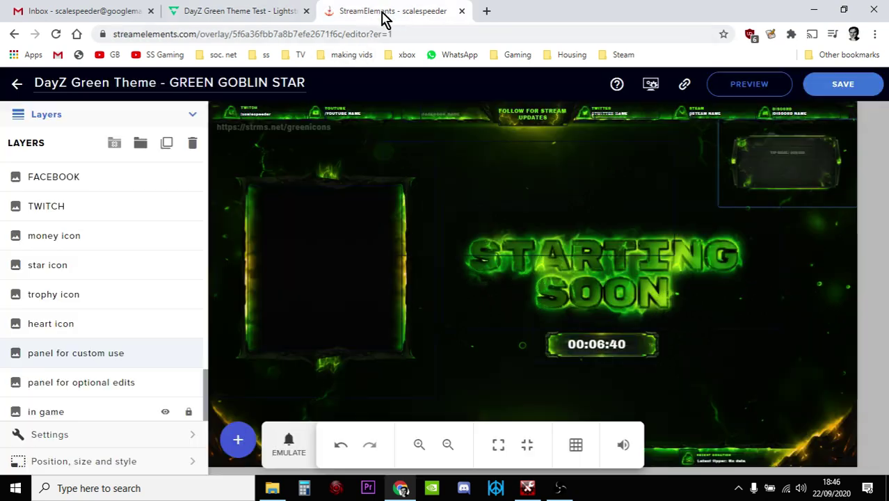
pyautogui.click(290, 446)
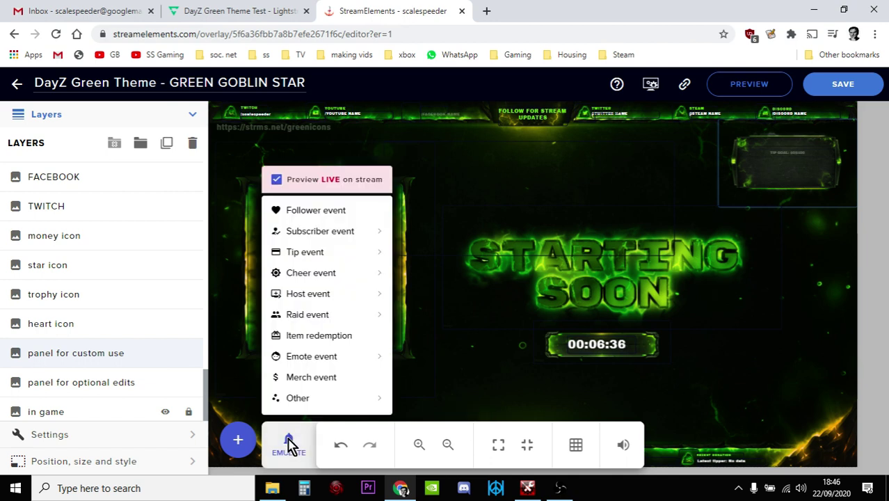
pyautogui.click(339, 208)
pyautogui.click(251, 11)
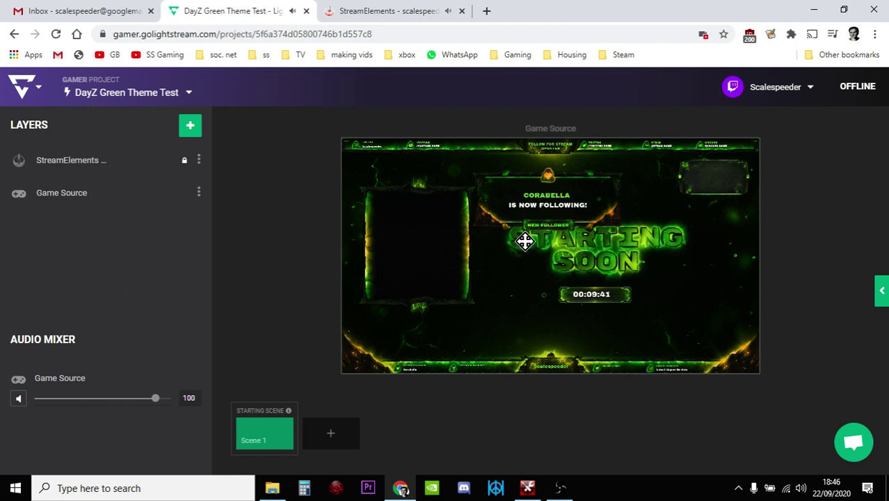
# Compare the follower alert in Lightstream's preview, ending in the Green Goblin Start overlay editor
pyautogui.click(369, 13)
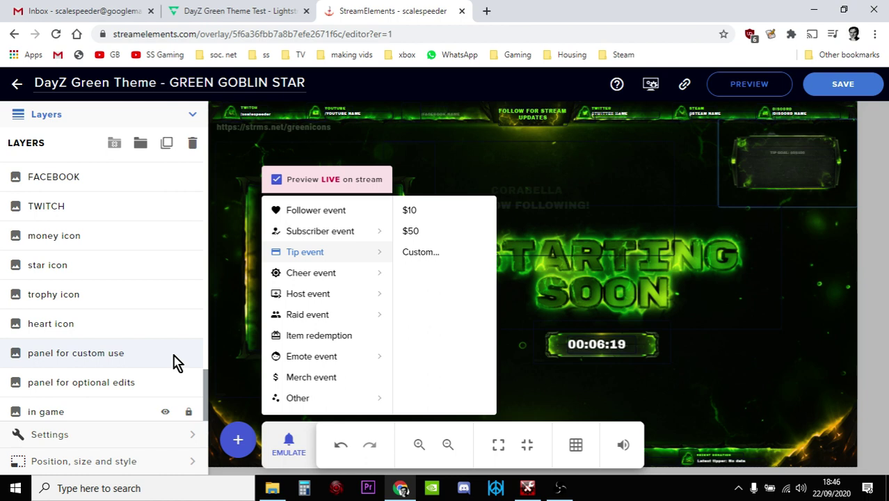
pyautogui.click(242, 10)
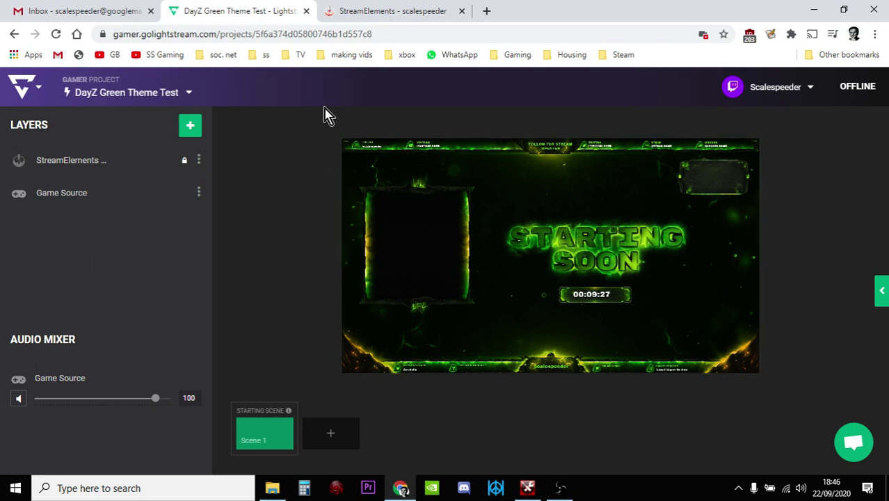
pyautogui.click(388, 12)
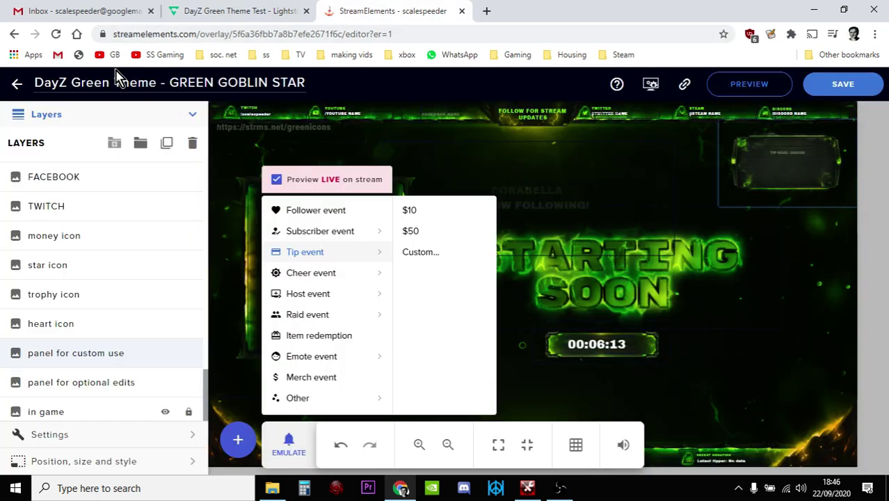
# From My overlays, open the Green Goblin Super Theme In Game Scene card for editing
pyautogui.click(15, 87)
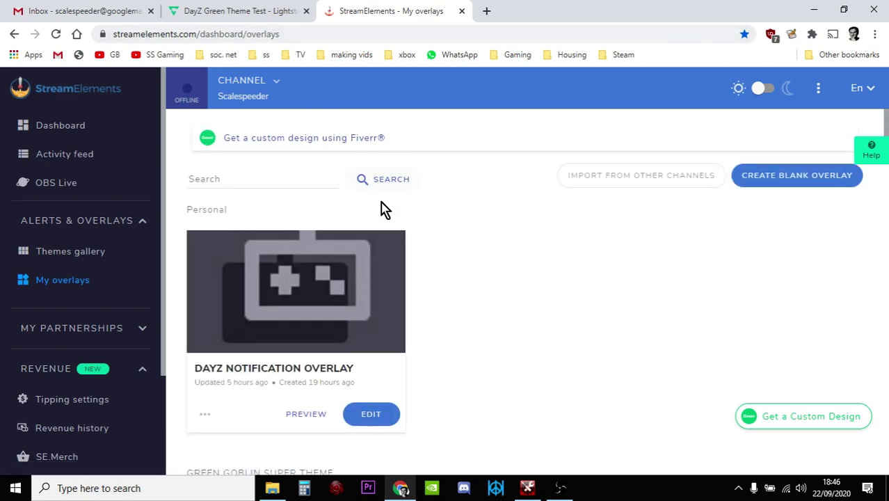
pyautogui.scroll(-5, 384, 208)
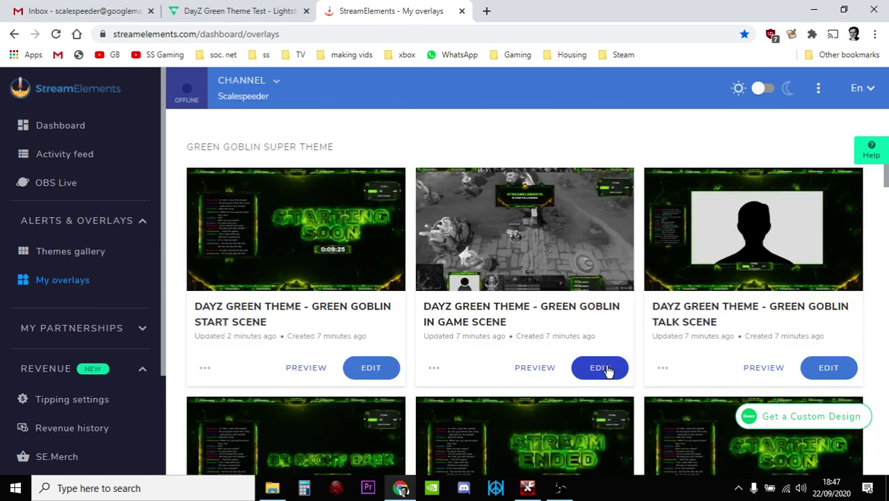
pyautogui.click(607, 372)
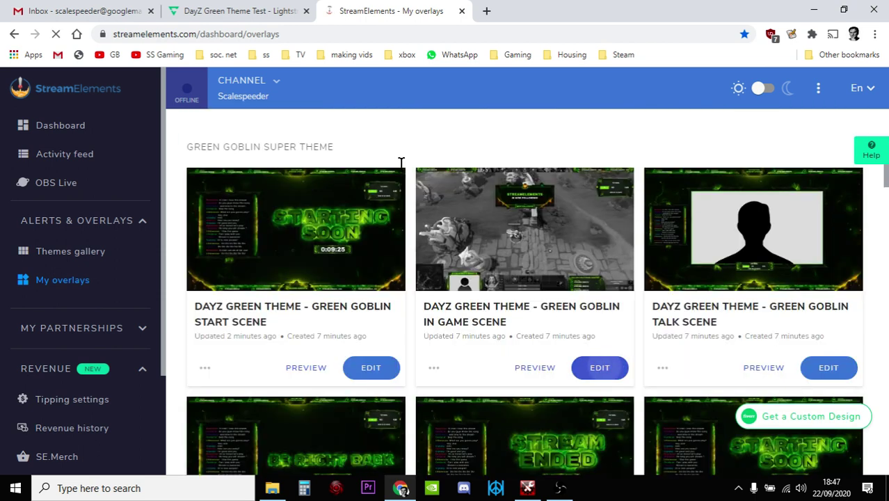
pyautogui.click(253, 12)
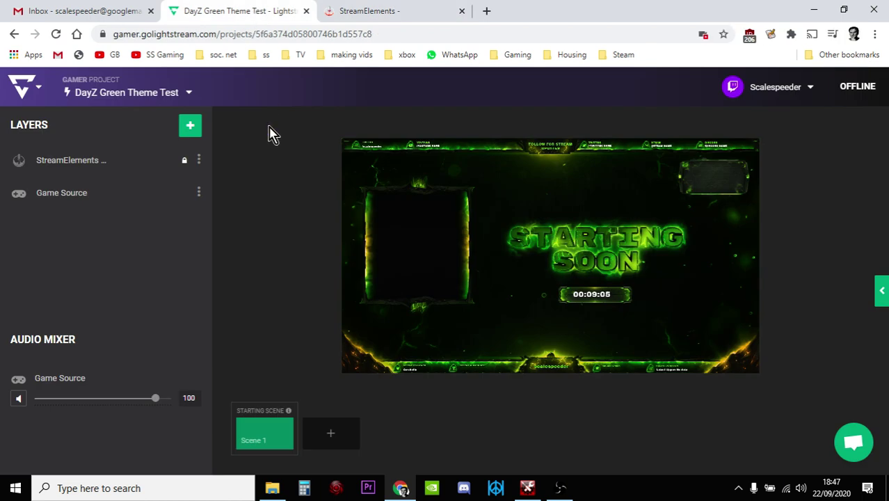
# Create Scene 2 with a Game Source layer, then bring up the Green Goblin In Game overlay editor
pyautogui.click(331, 436)
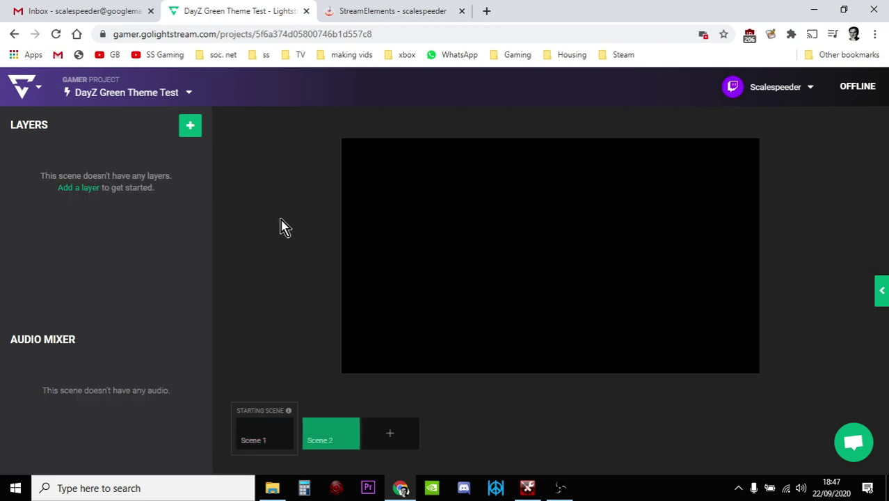
pyautogui.click(183, 130)
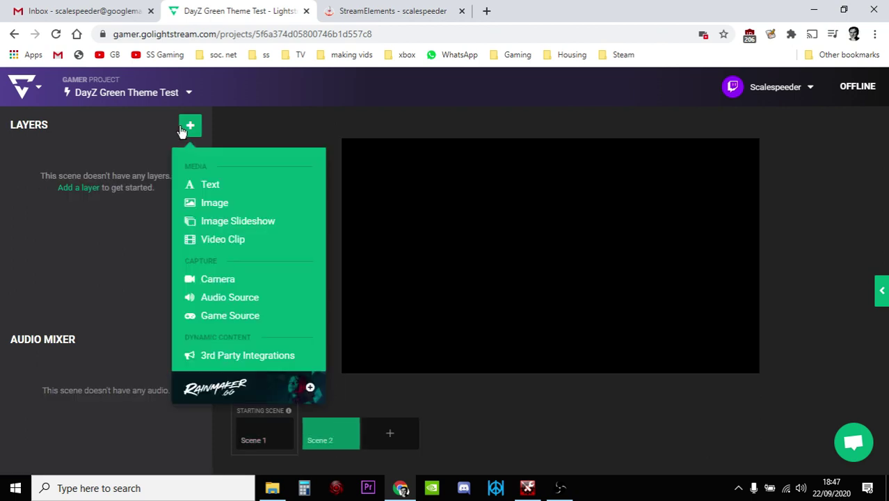
pyautogui.click(238, 318)
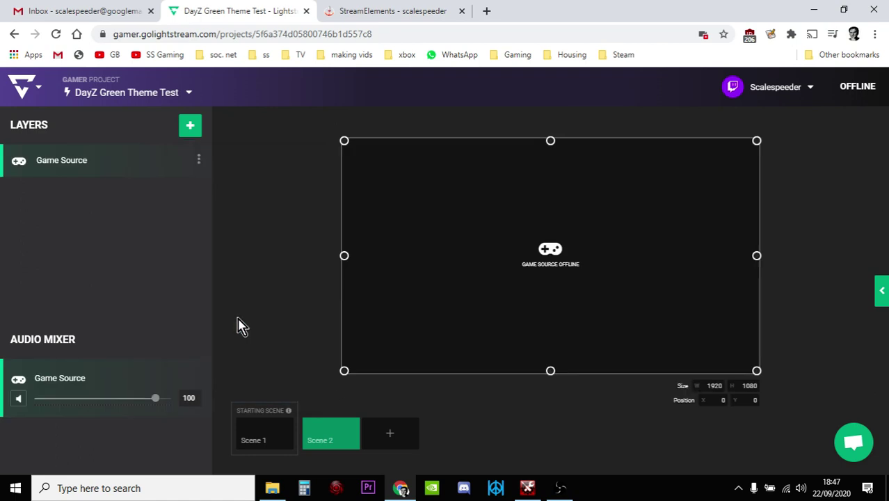
pyautogui.click(391, 13)
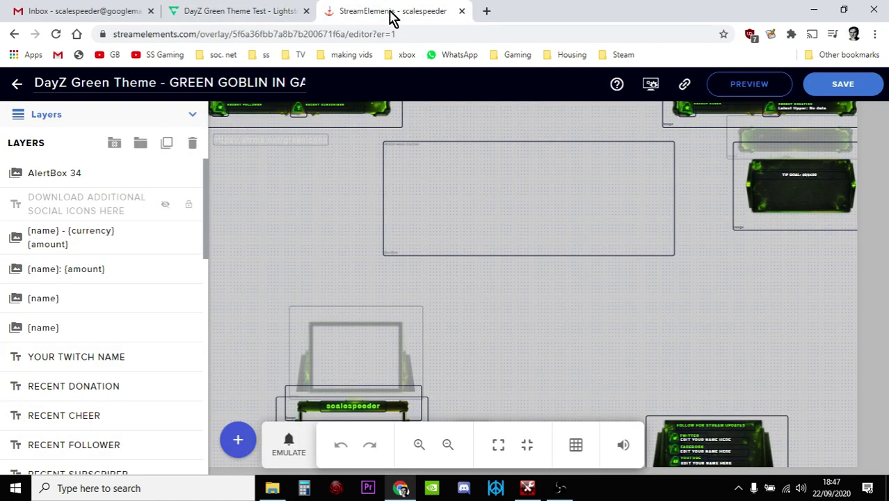
# Hide both the cam frame 16-9 and cam frame 4-3 layers of the In Game overlay
pyautogui.click(357, 352)
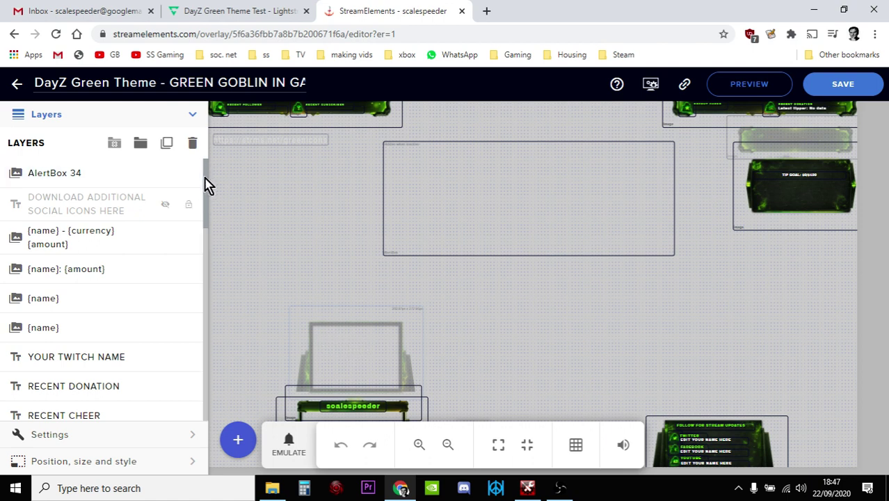
pyautogui.moveTo(205, 177); pyautogui.dragTo(199, 377)
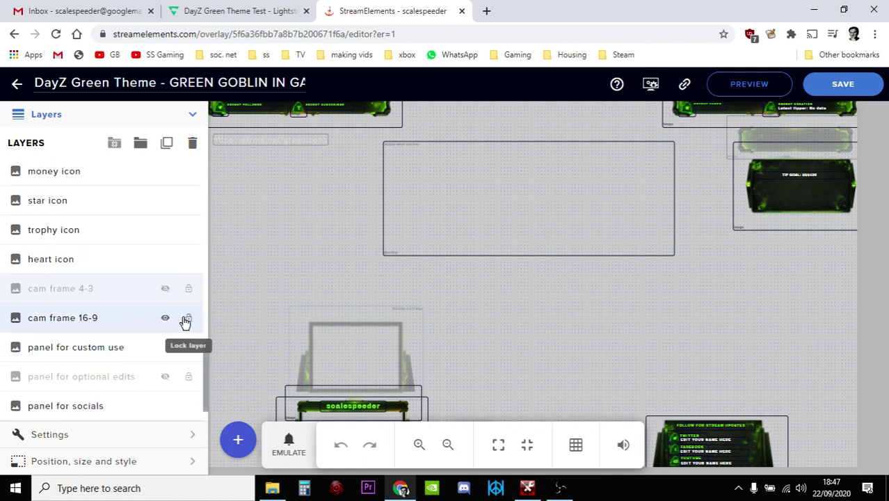
pyautogui.click(166, 320)
pyautogui.click(167, 321)
pyautogui.click(166, 322)
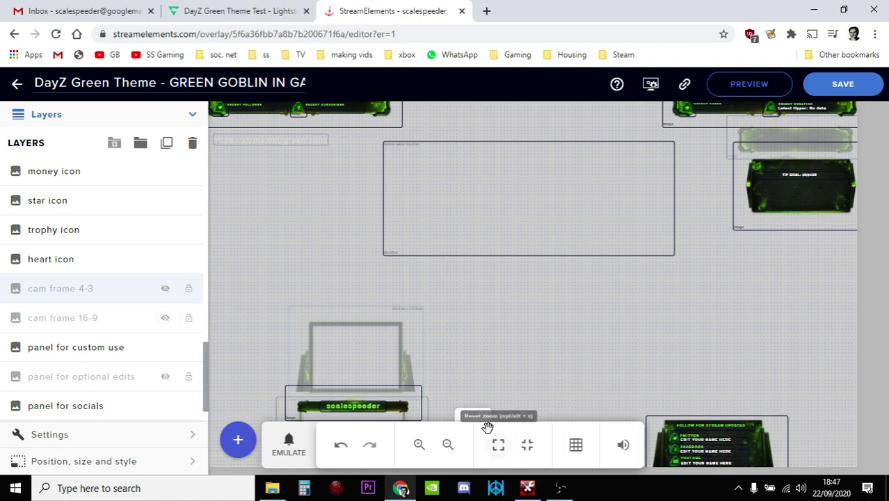
pyautogui.moveTo(476, 413); pyautogui.dragTo(617, 239)
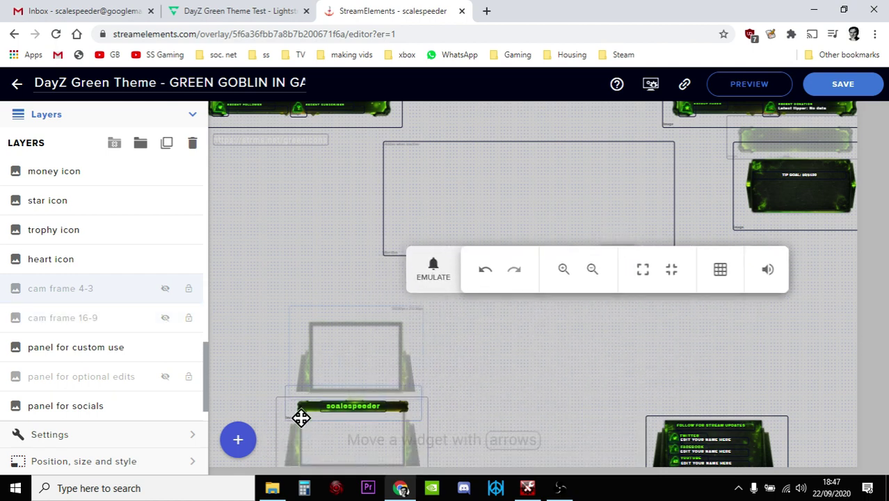
pyautogui.click(167, 292)
pyautogui.click(166, 290)
pyautogui.click(164, 320)
pyautogui.click(165, 318)
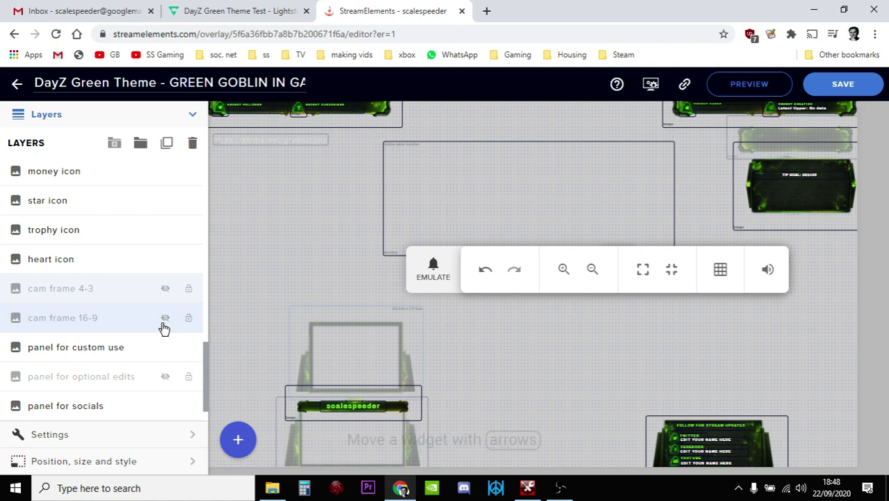
# Save the In Game overlay with its channel name widget and return to Lightstream
pyautogui.click(339, 406)
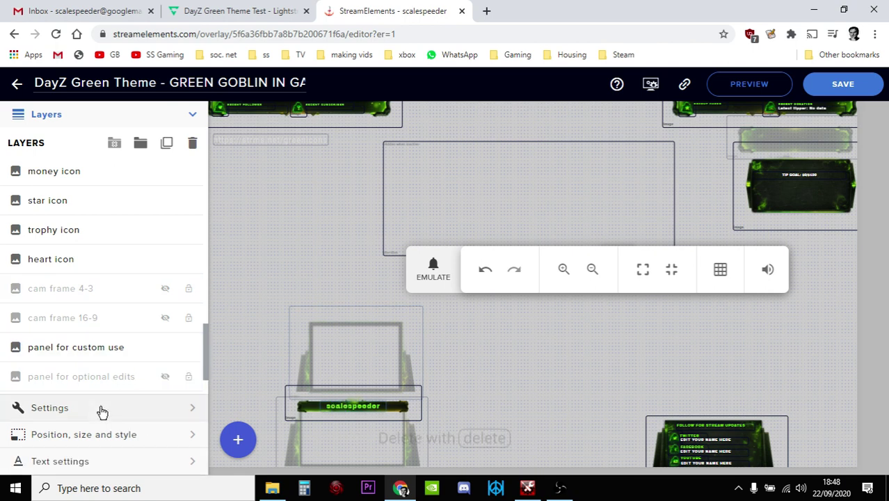
pyautogui.scroll(5, 145, 292)
pyautogui.scroll(5, 146, 292)
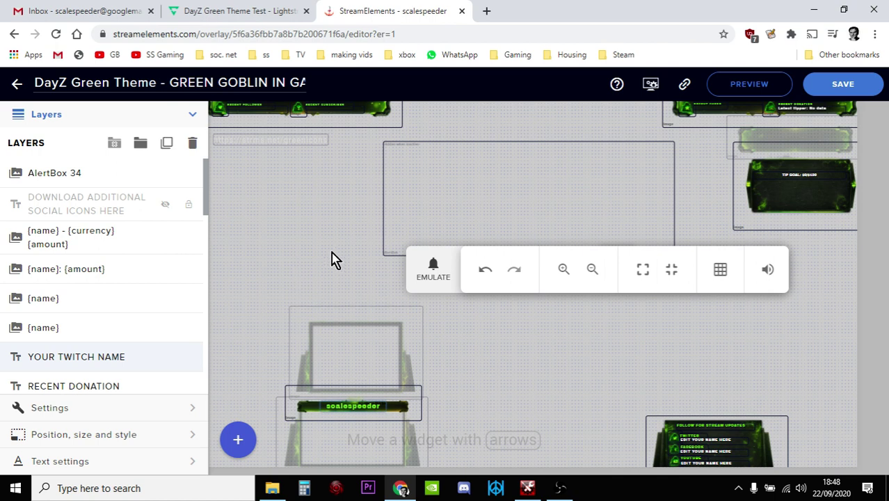
pyautogui.click(853, 89)
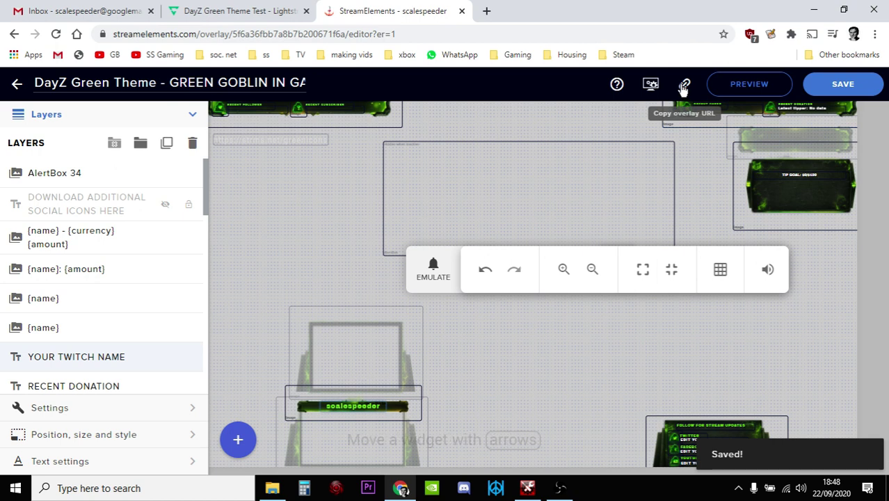
pyautogui.click(232, 13)
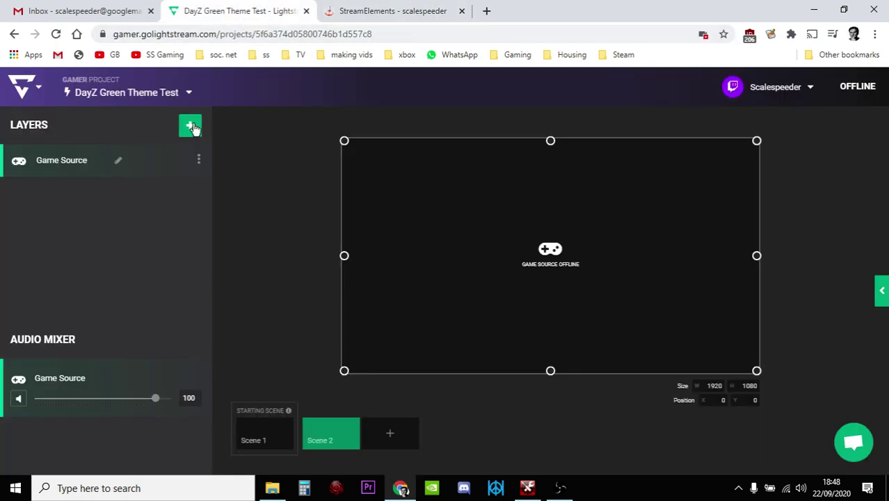
# Add a StreamElements layer to Scene 2 from 3rd Party Integrations
pyautogui.click(191, 126)
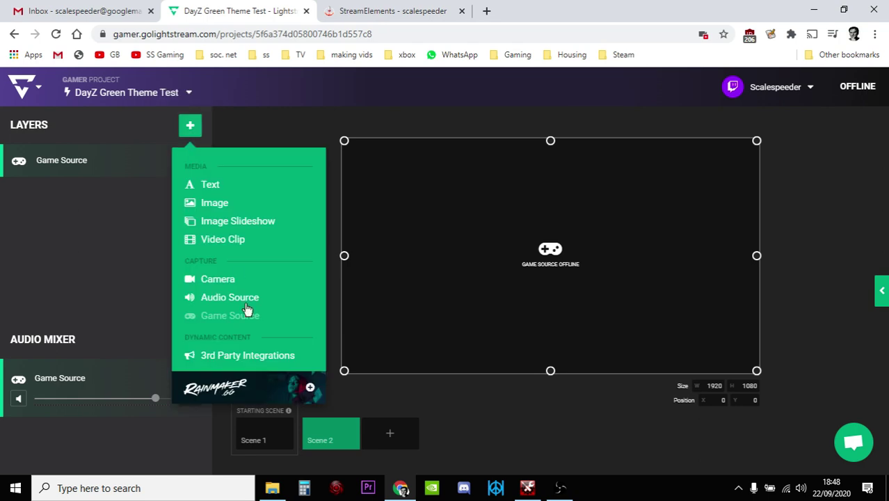
pyautogui.click(248, 356)
pyautogui.scroll(-4, 157, 324)
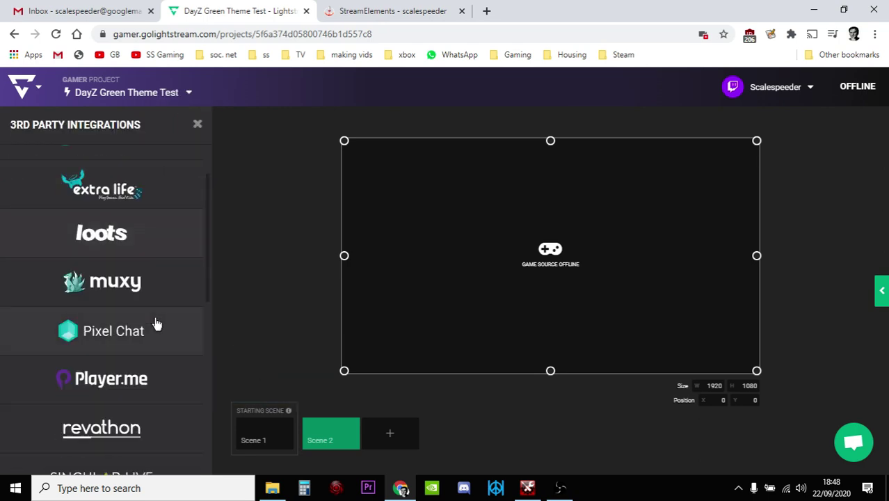
pyautogui.click(103, 334)
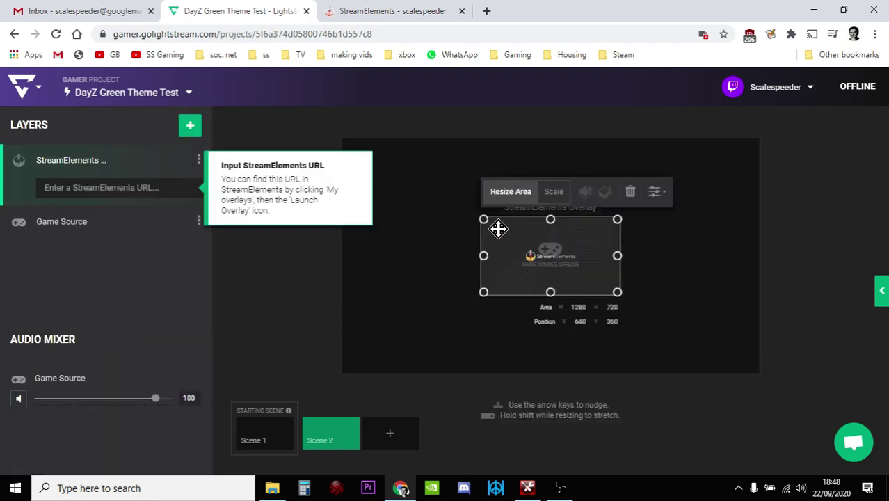
# Stretch the layer to the canvas and change its area from 3840×2160 to 1920×1080
pyautogui.click(655, 193)
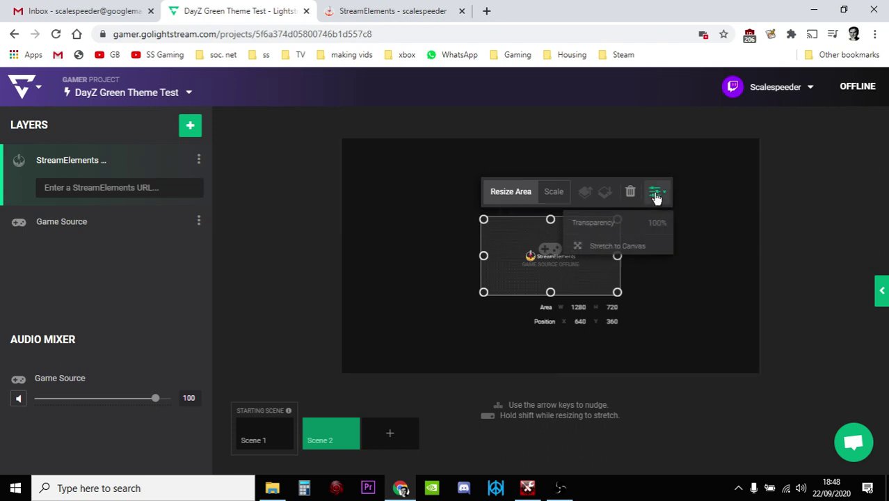
pyautogui.click(608, 247)
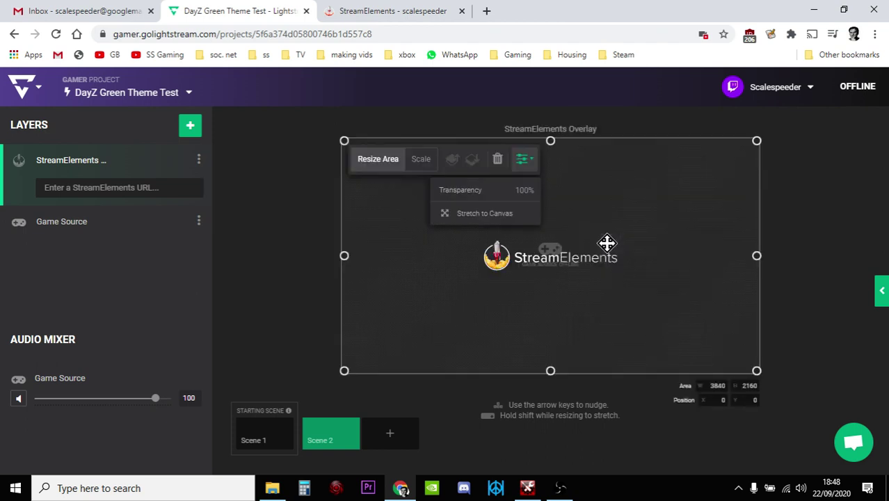
pyautogui.doubleClick(715, 386)
pyautogui.write('1920')
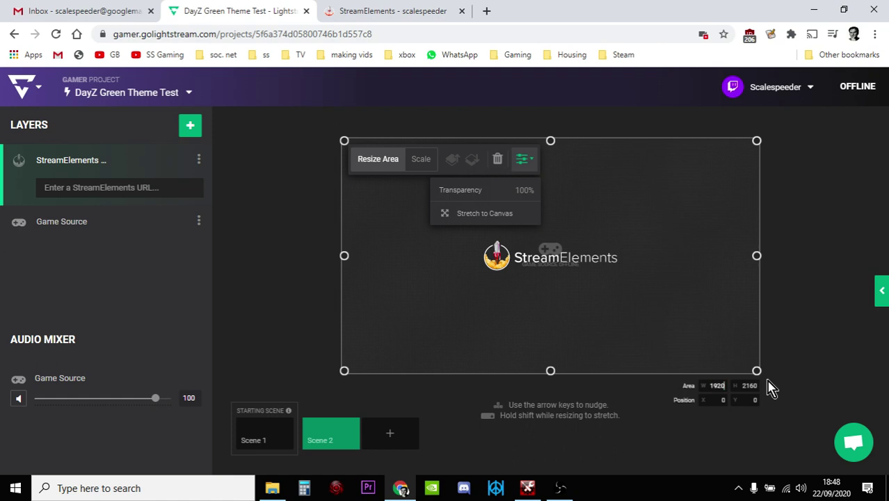
pyautogui.doubleClick(749, 385)
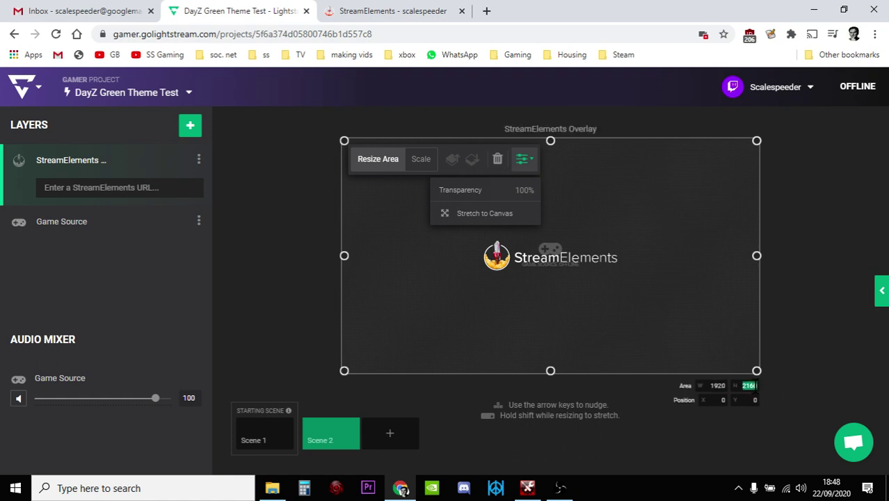
pyautogui.write('1080')
pyautogui.click(420, 160)
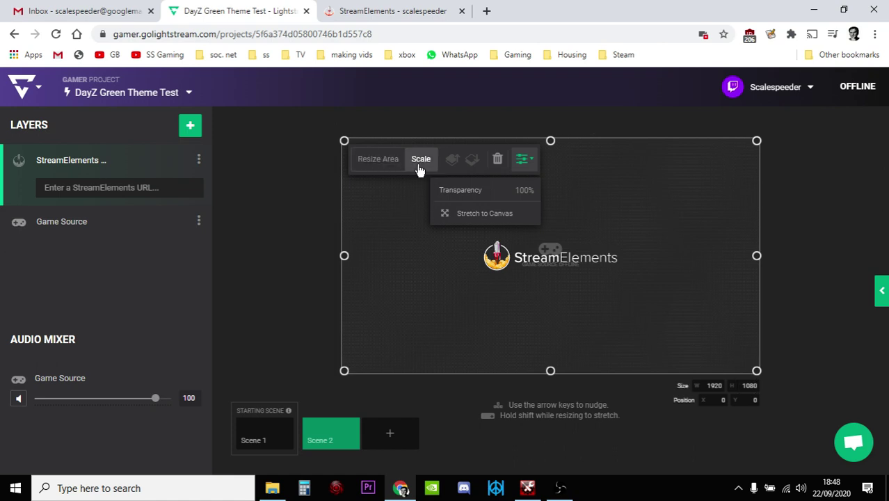
pyautogui.click(377, 159)
pyautogui.click(419, 159)
pyautogui.click(380, 160)
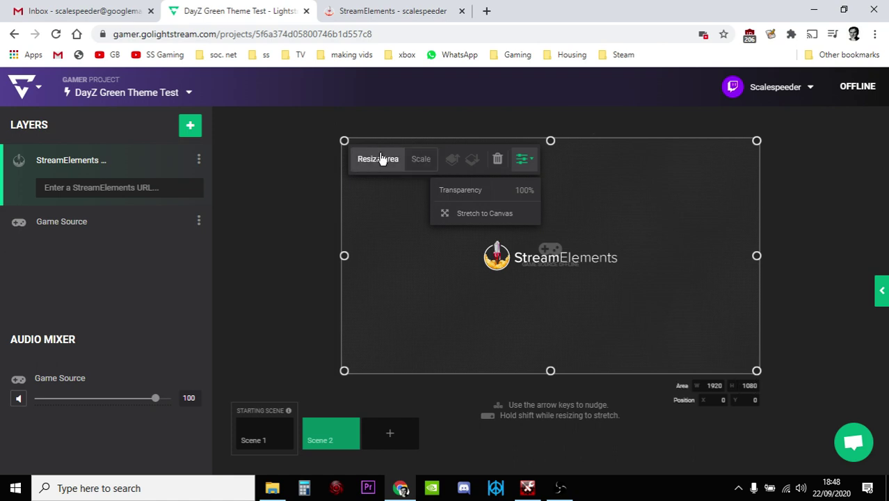
# Paste the In Game overlay URL into the layer's URL field and commit it
pyautogui.click(121, 188)
pyautogui.rightClick(120, 188)
pyautogui.click(157, 290)
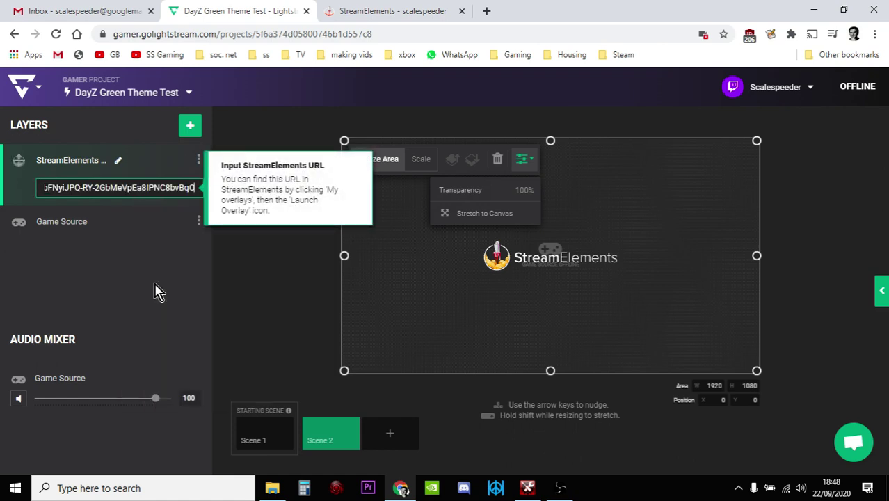
pyautogui.click(269, 304)
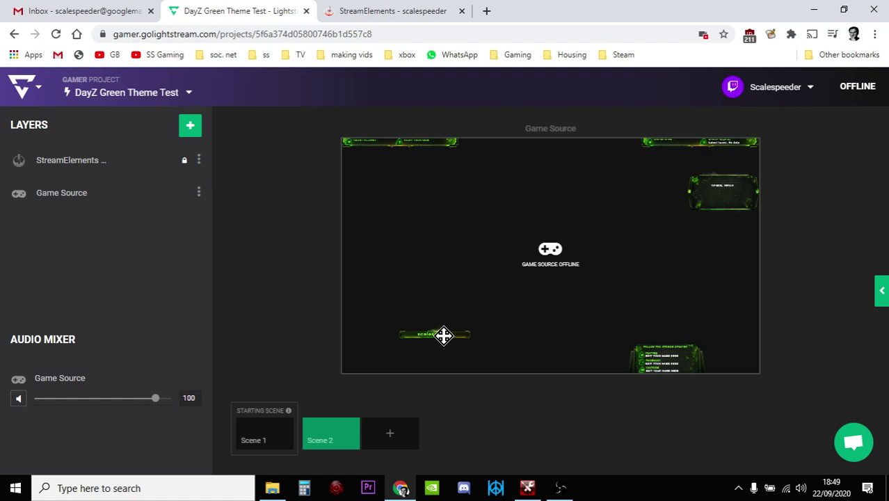
# Check the Green Goblin In Game overlay on Scene 2's canvas, then return to StreamElements
pyautogui.click(370, 11)
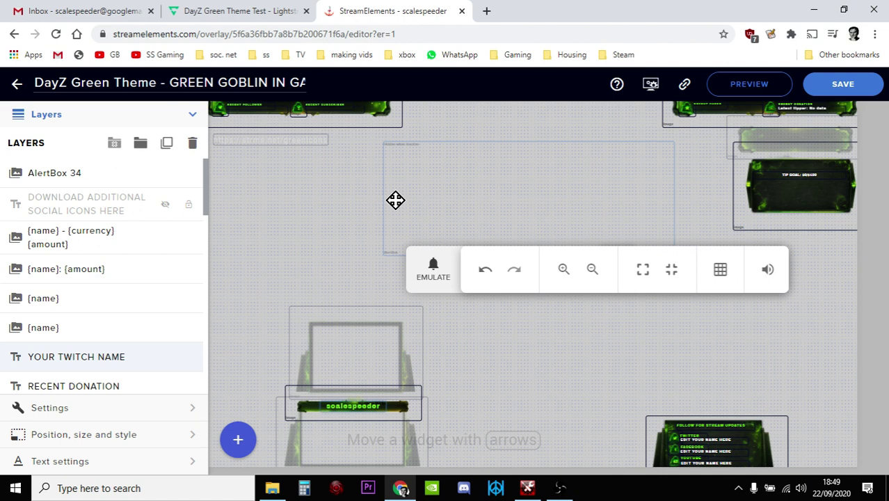
pyautogui.click(230, 10)
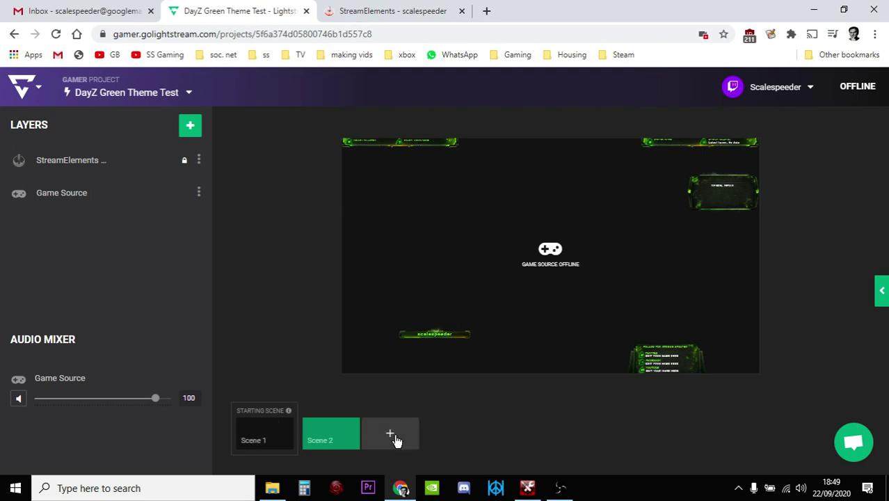
pyautogui.click(377, 12)
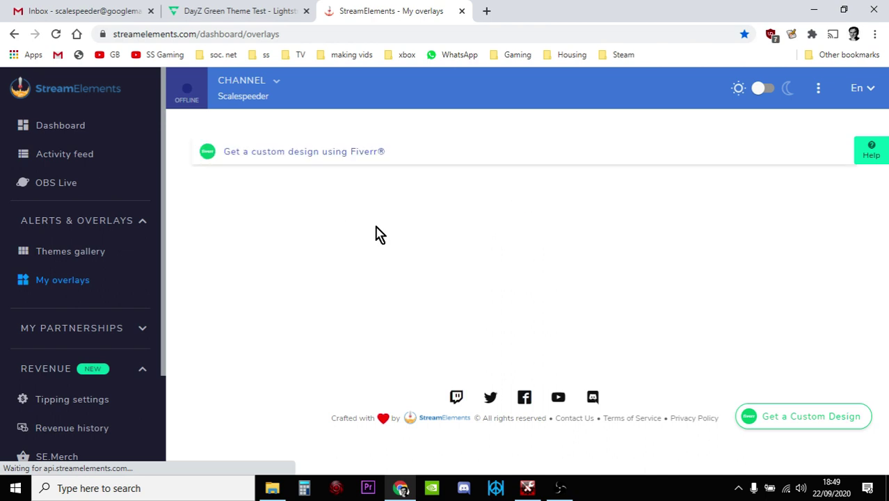
# Scroll through the Green Goblin Super Theme overlay cards, then go back to the Lightstream project
pyautogui.scroll(-3, 457, 282)
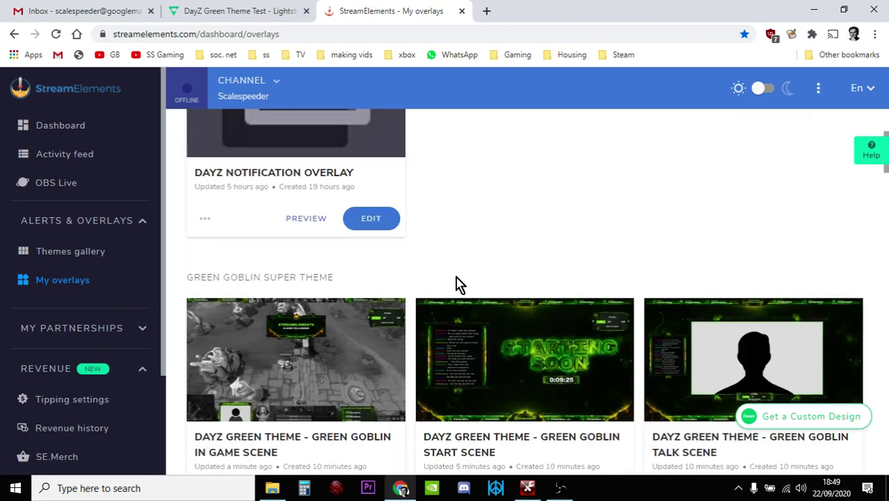
pyautogui.scroll(-3, 457, 281)
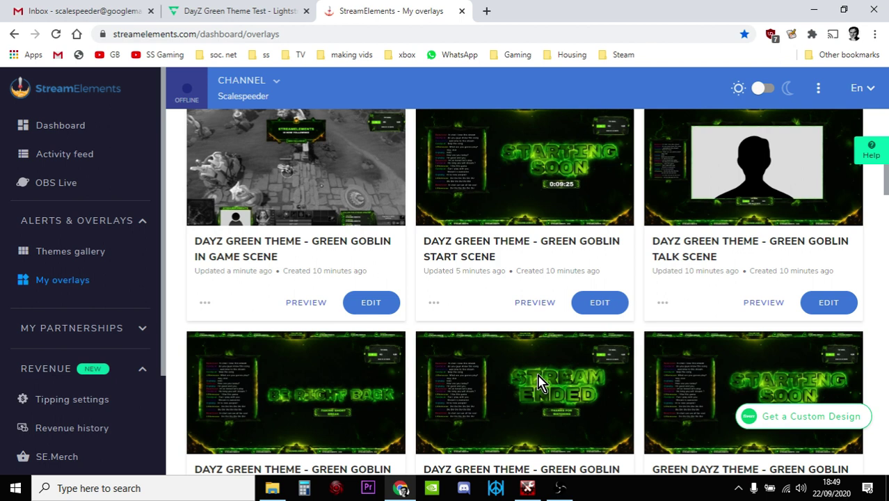
pyautogui.click(252, 12)
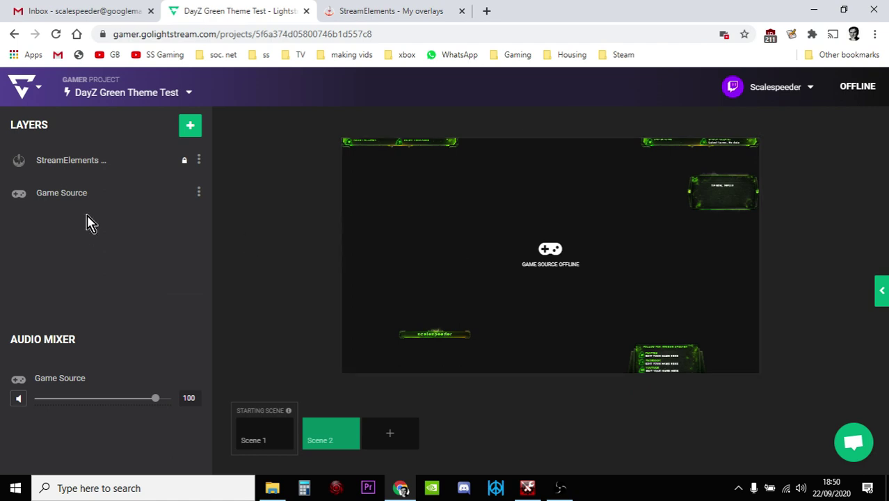
# Move Scene 1 after Scene 2 and back to first place, then switch to Scene 1
pyautogui.moveTo(265, 431)
pyautogui.moveTo(258, 440); pyautogui.dragTo(348, 436)
pyautogui.moveTo(252, 435); pyautogui.dragTo(296, 437)
pyautogui.click(259, 440)
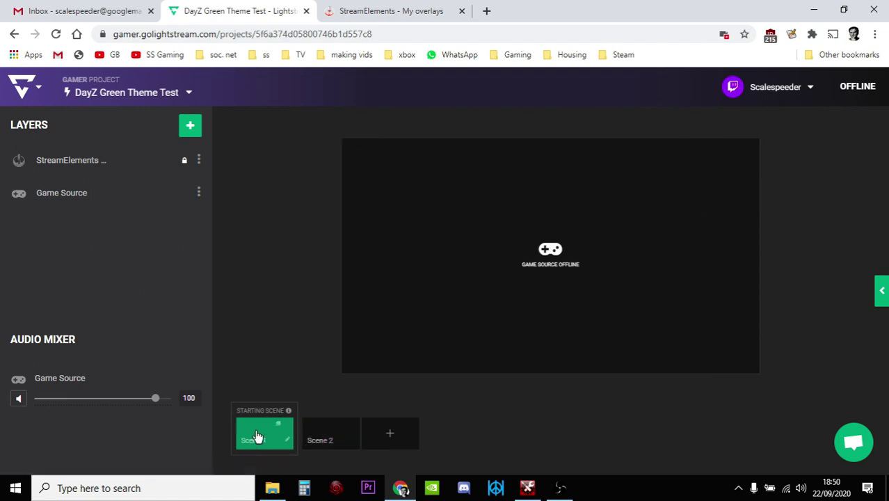